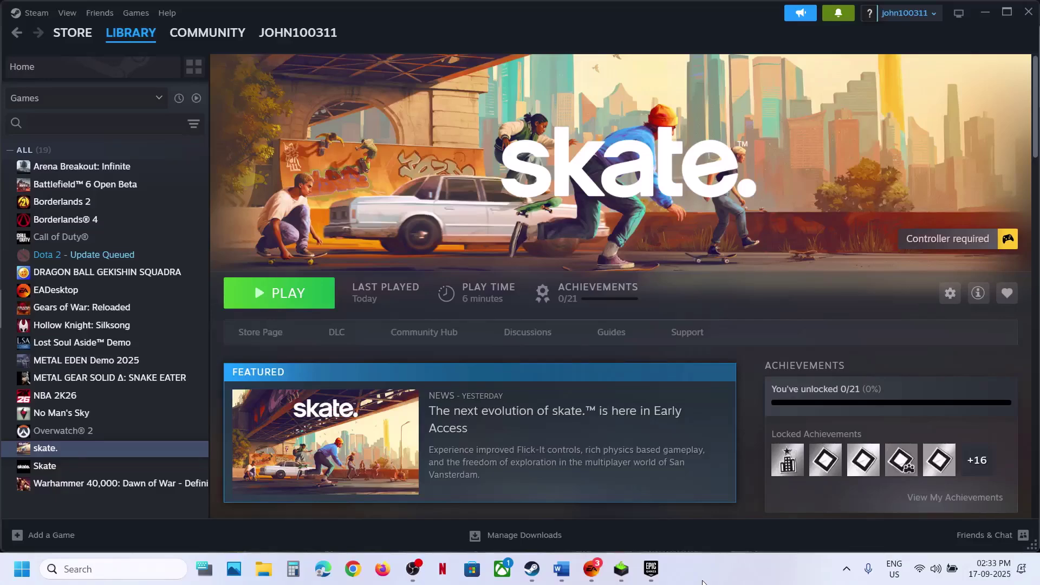
Browse skate.'s local files from its Steam library entry.
left_click(591, 574)
left_click(561, 569)
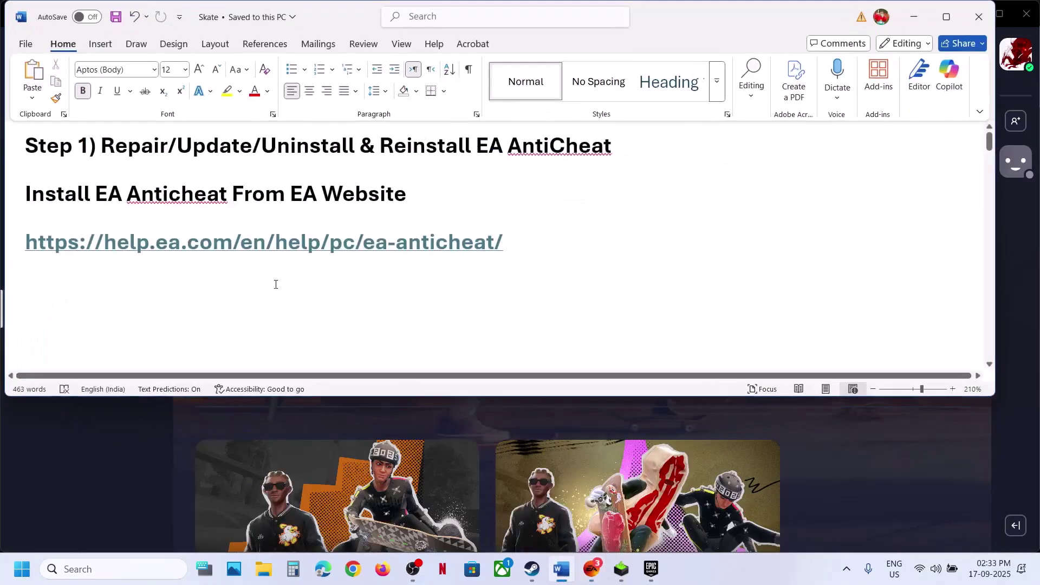
left_click(81, 481)
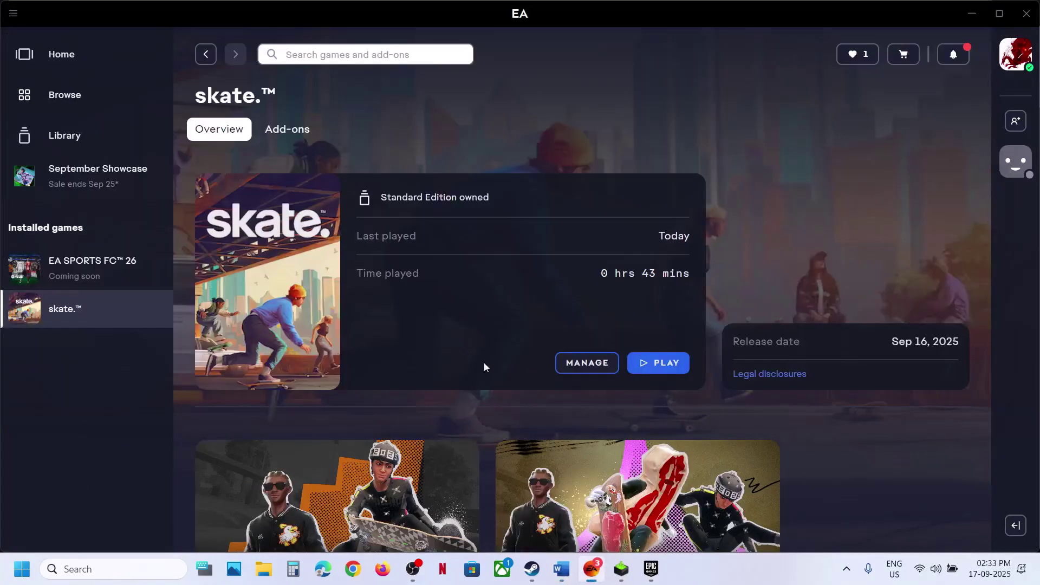
left_click(531, 568)
right_click(80, 457)
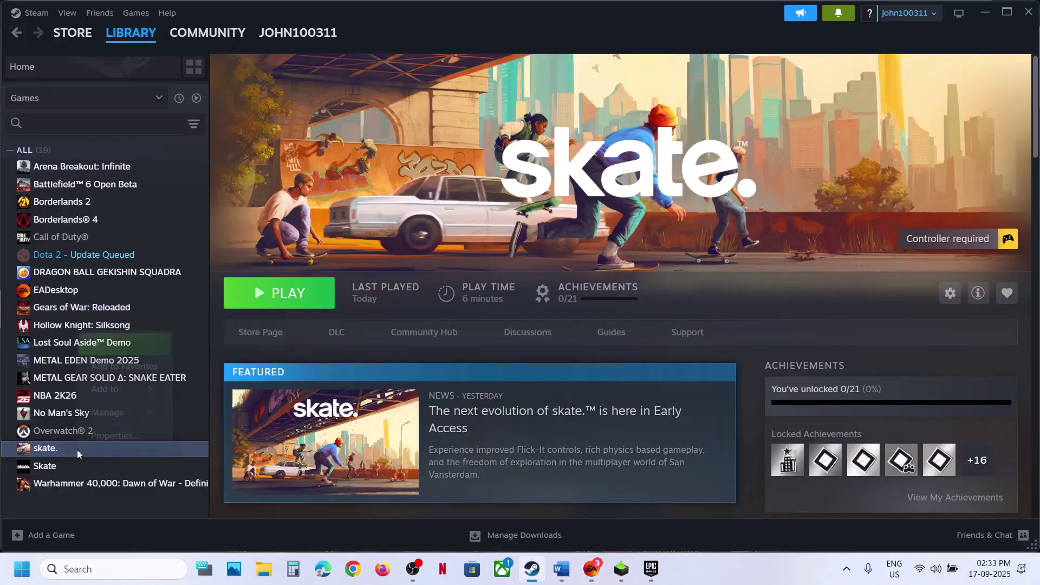
mouse_move(124, 420)
left_click(234, 300)
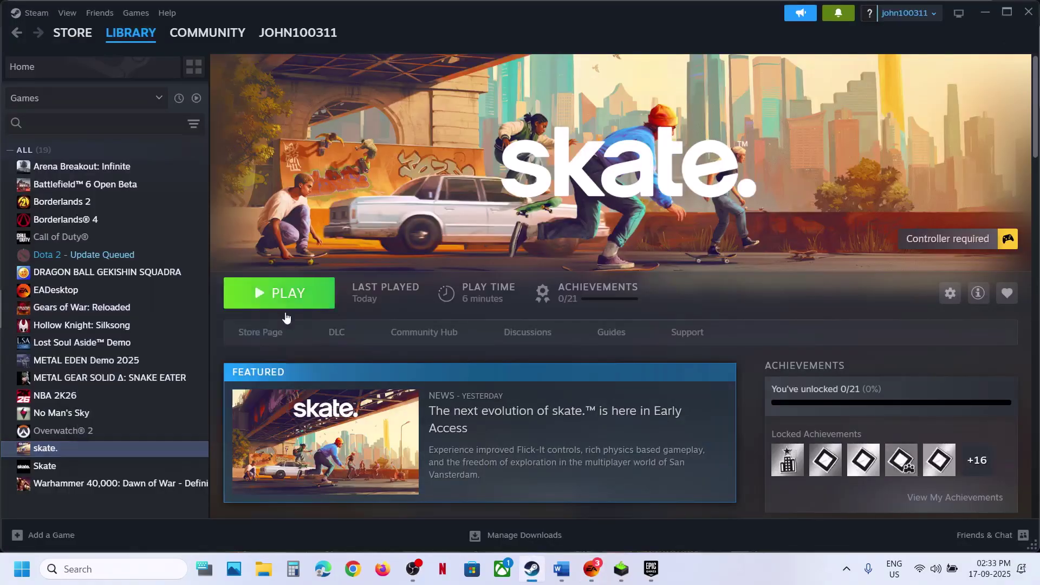
Open C:\Program Files\EA Games\Skate from skate.'s properties in the EA app.
left_click(591, 570)
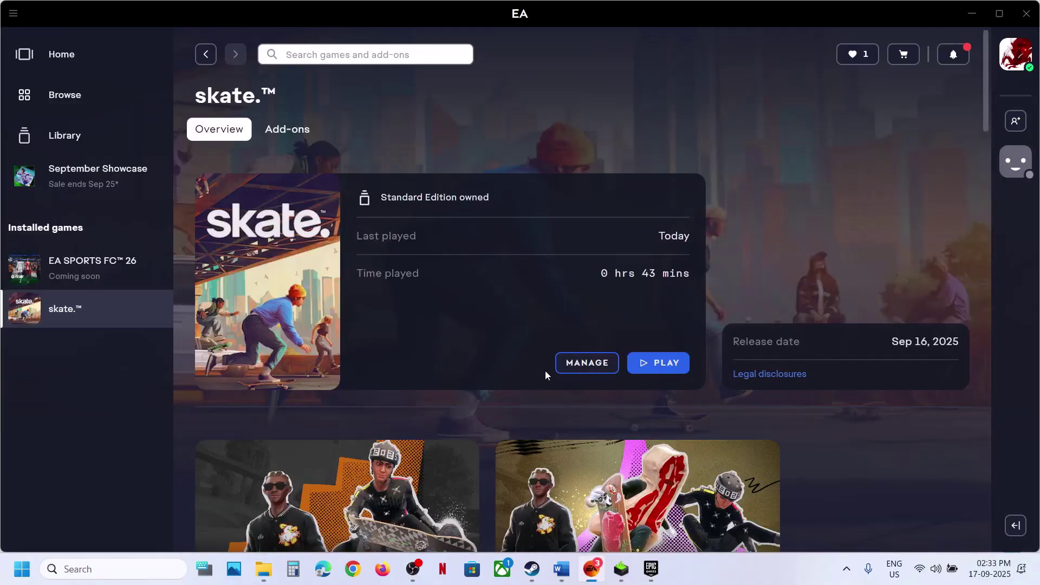
left_click(566, 370)
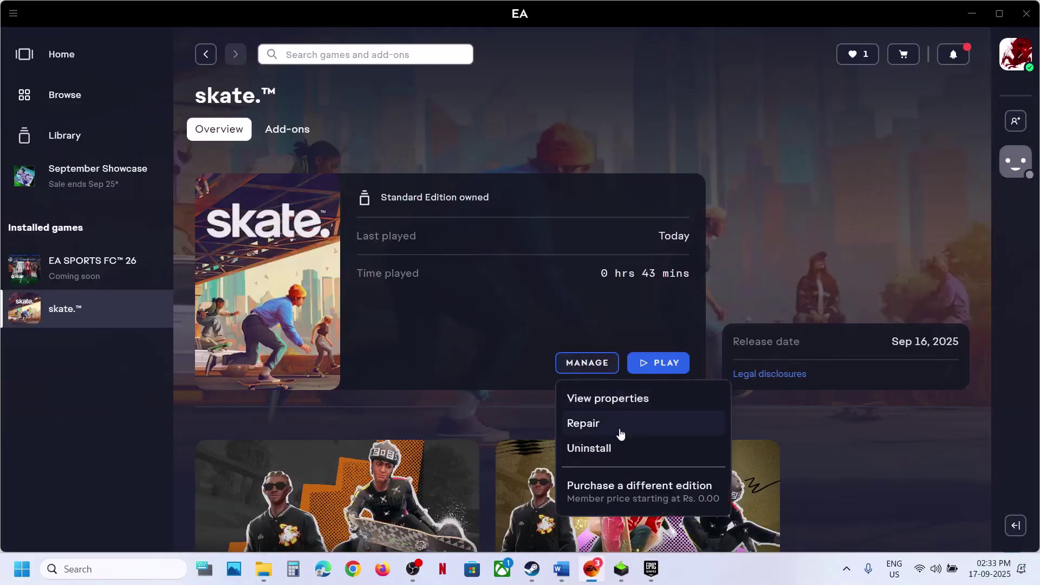
left_click(607, 401)
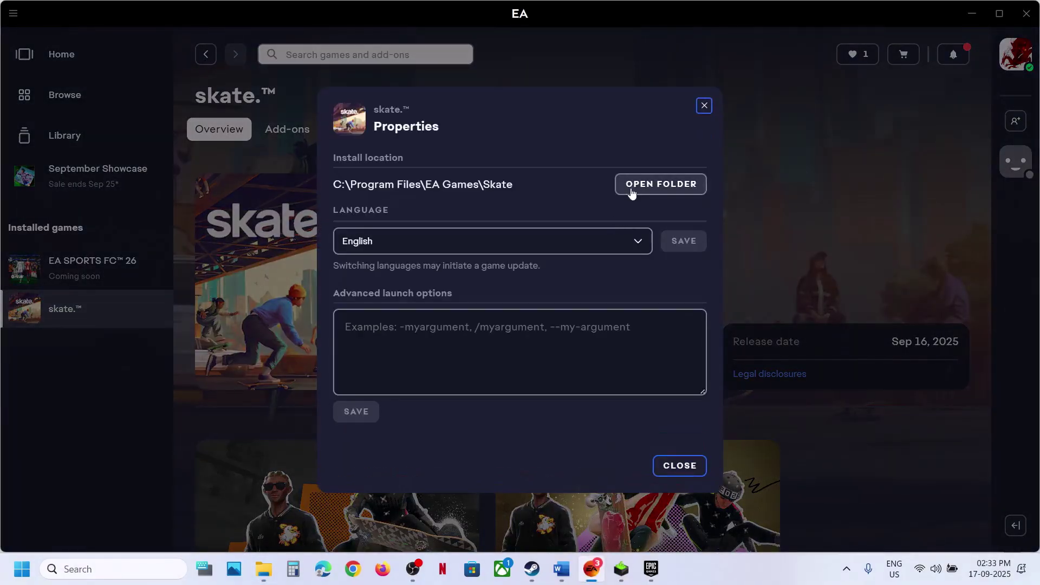
left_click(632, 189)
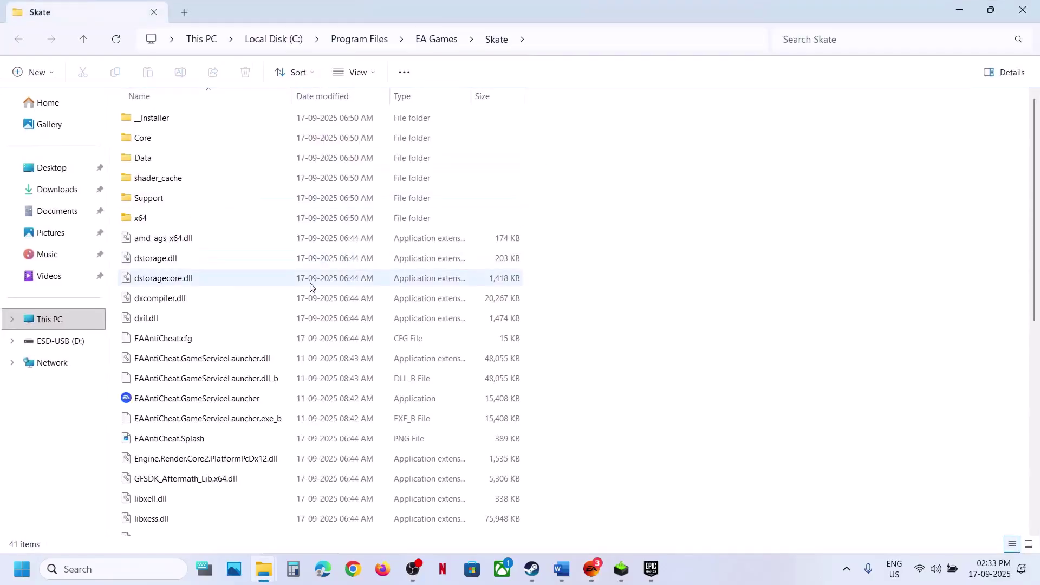
Run EAAntiCheat.Installer from Skate\__Installer\EAAntiCheat, approving the UAC prompt.
double_click(162, 120)
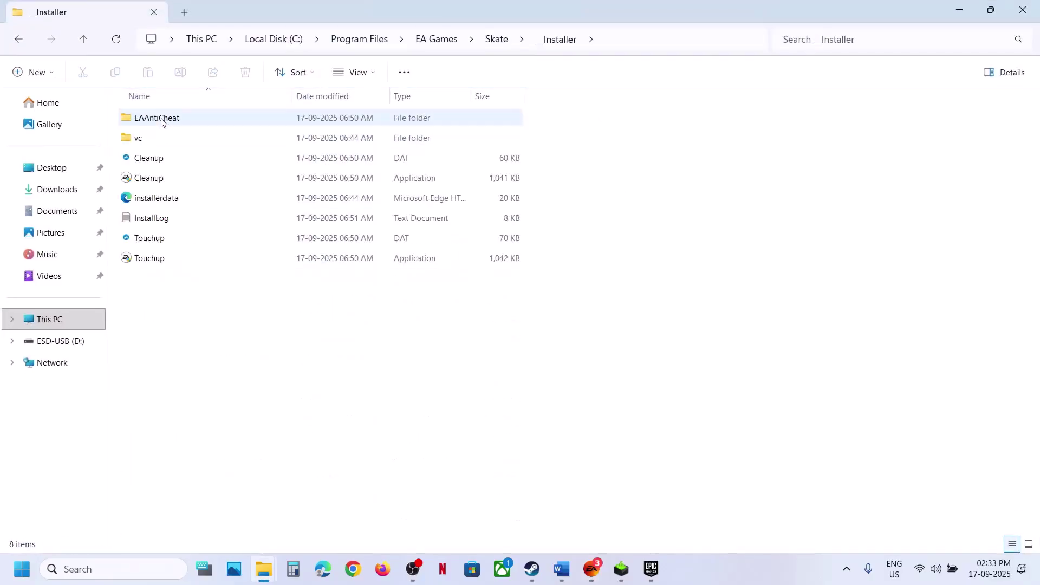
double_click(169, 121)
double_click(169, 121)
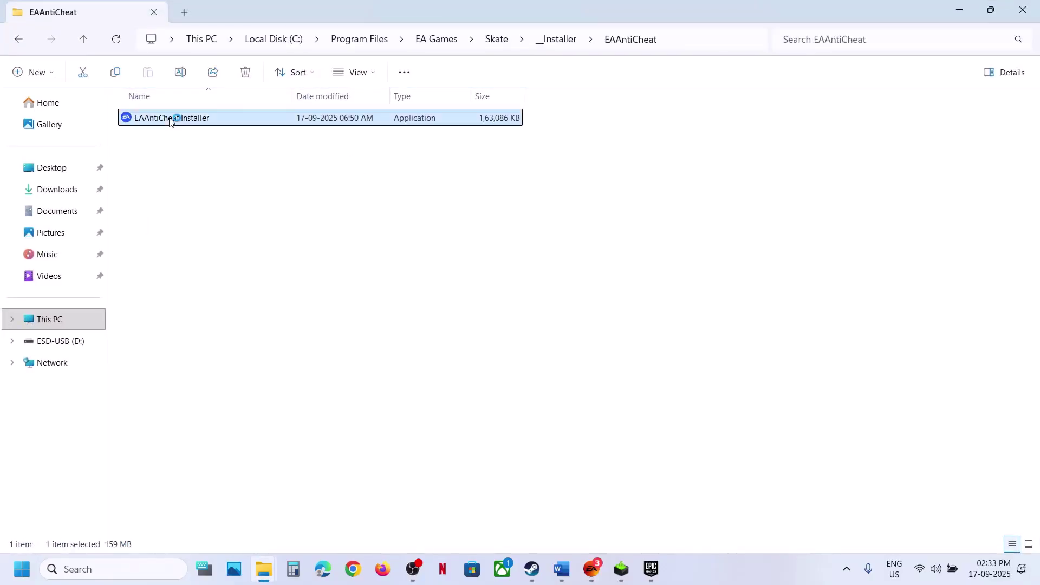
left_click(482, 397)
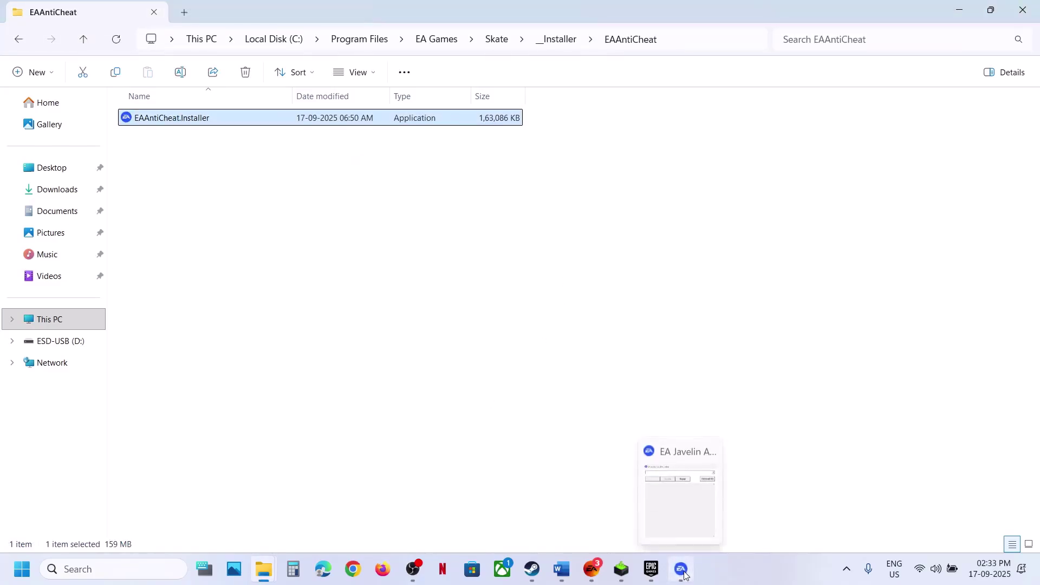
Look through the setup's game list, then close EA Javelin Anticheat Setup without choosing.
left_click(670, 161)
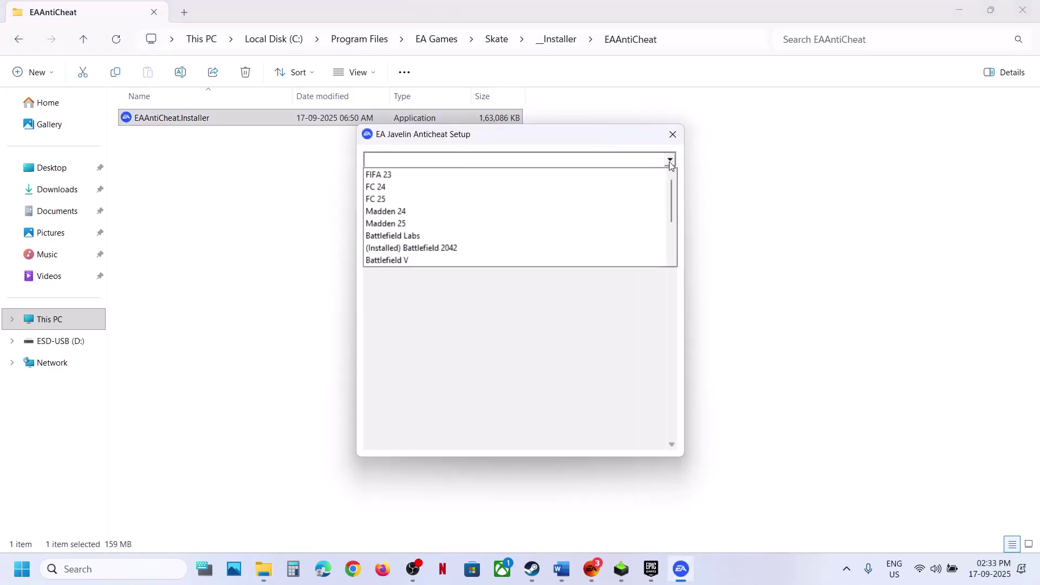
scroll(430, 233, "down", 2)
scroll(430, 233, "down", 1)
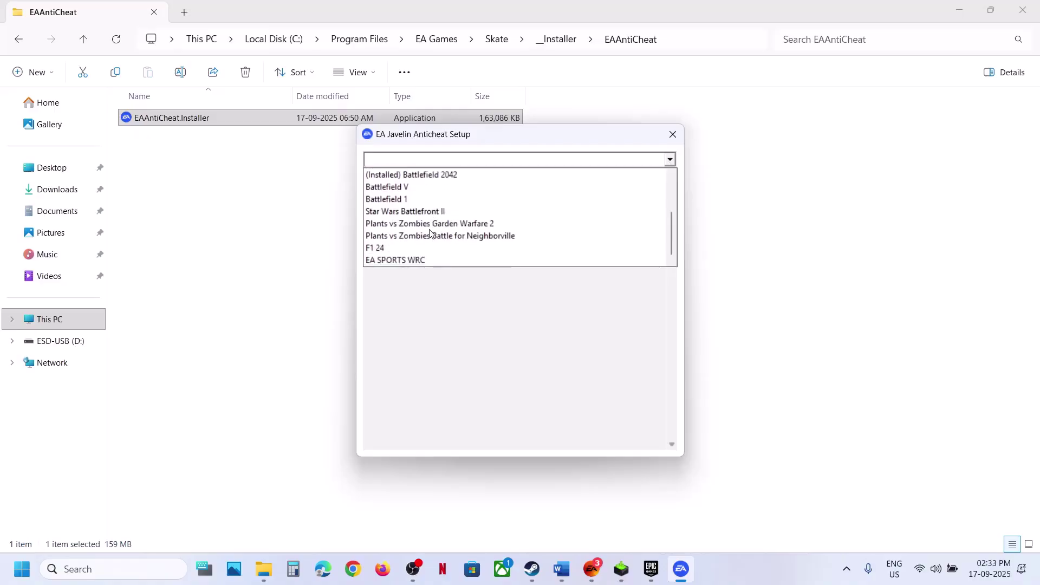
left_click(675, 139)
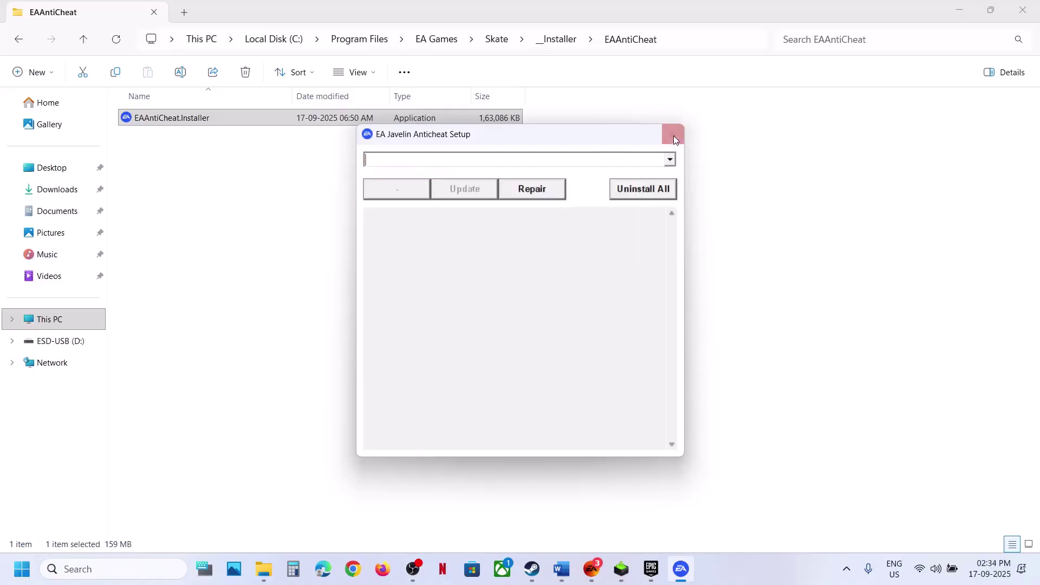
left_click(674, 139)
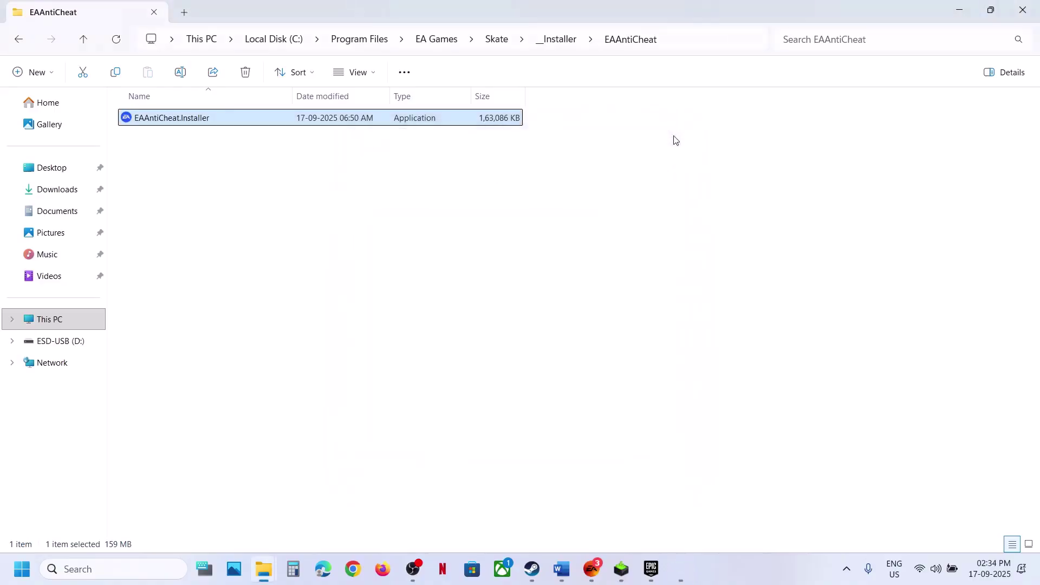
Download the EA Javelin anticheat installer from the EA Help article linked in the Skate notes.
left_click(563, 570)
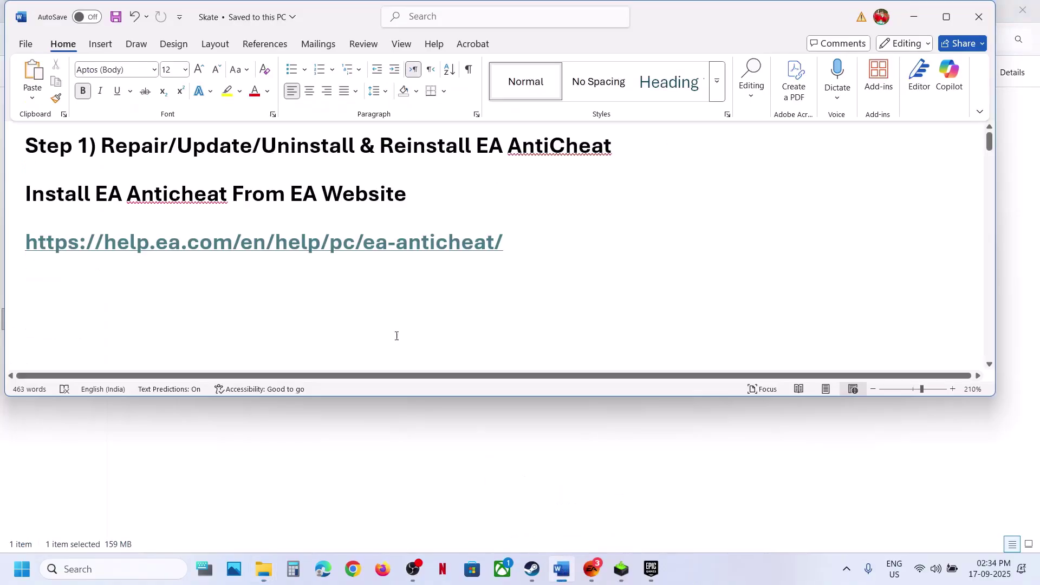
left_click(466, 250, "ctrl")
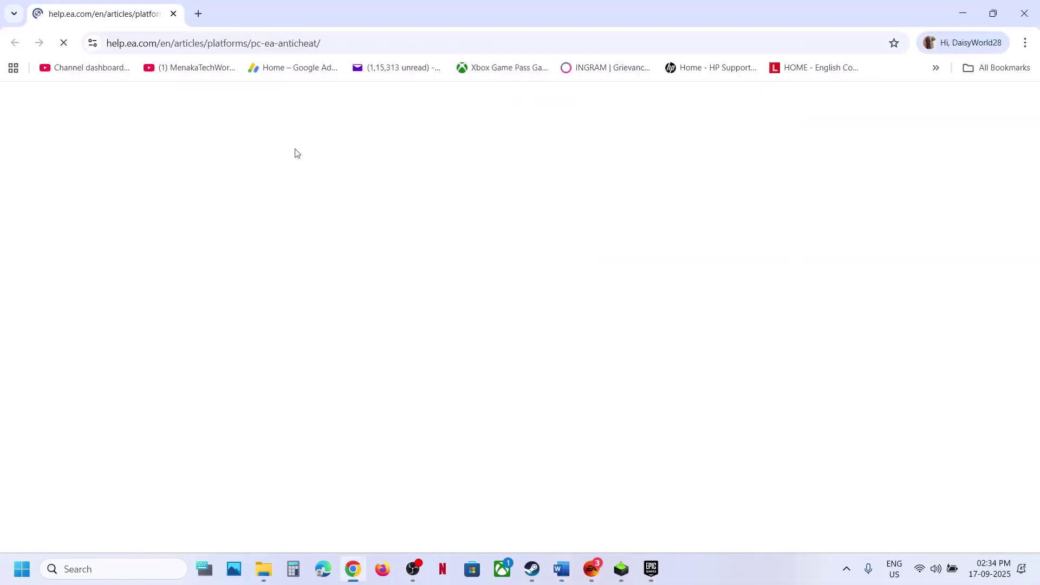
scroll(301, 357, "down", 6)
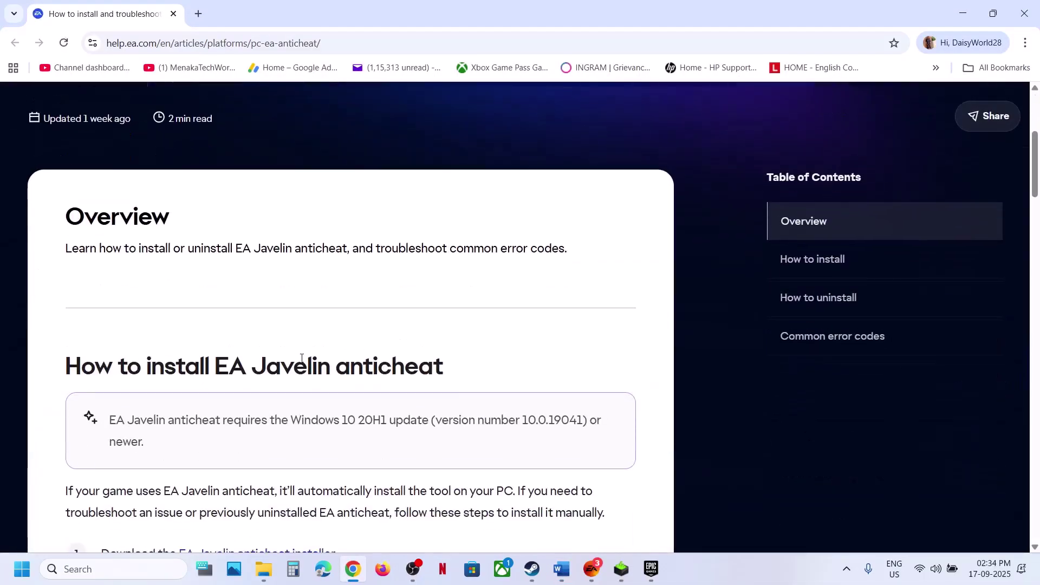
scroll(301, 357, "down", 1)
left_click(250, 360)
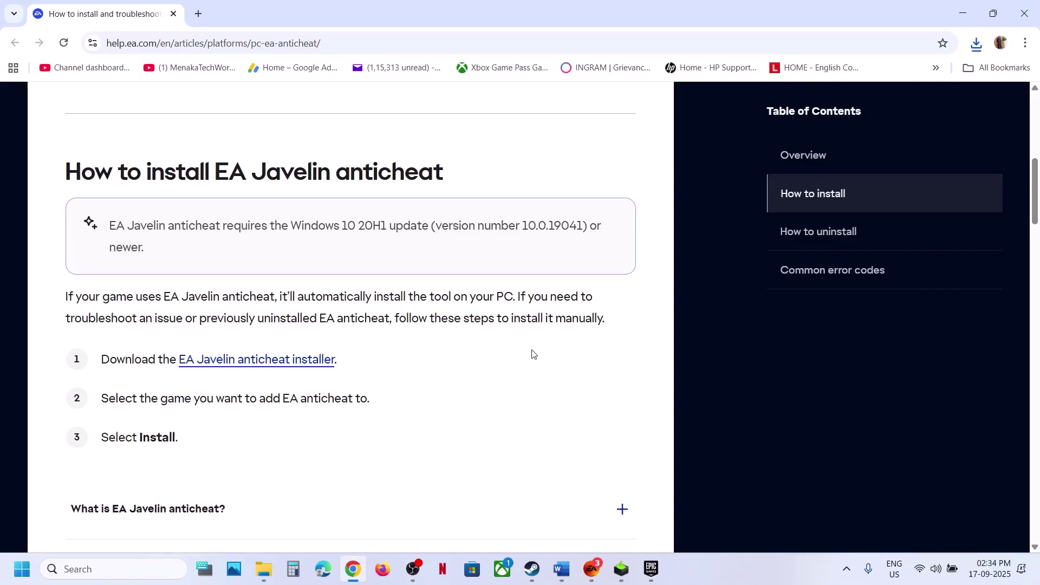
Run the downloaded setup, pick skate. and start repairing its anticheat.
left_click(464, 404)
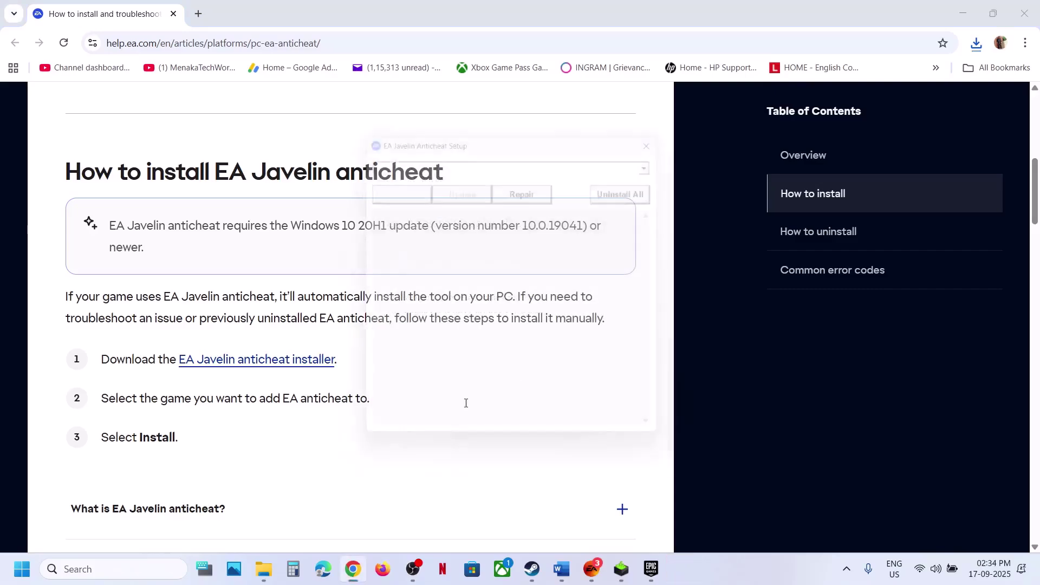
left_click(670, 160)
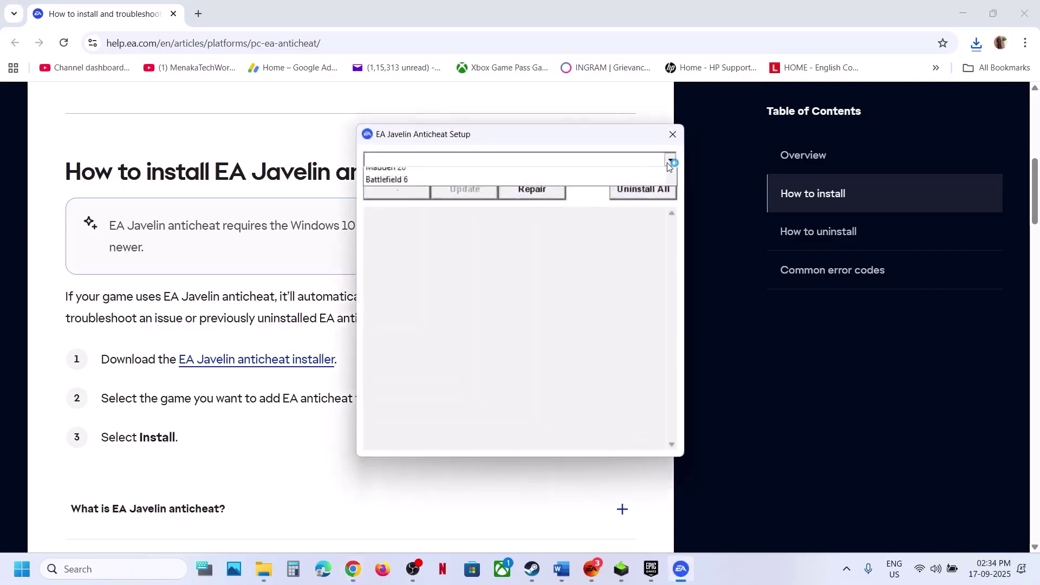
scroll(501, 220, "down", 4)
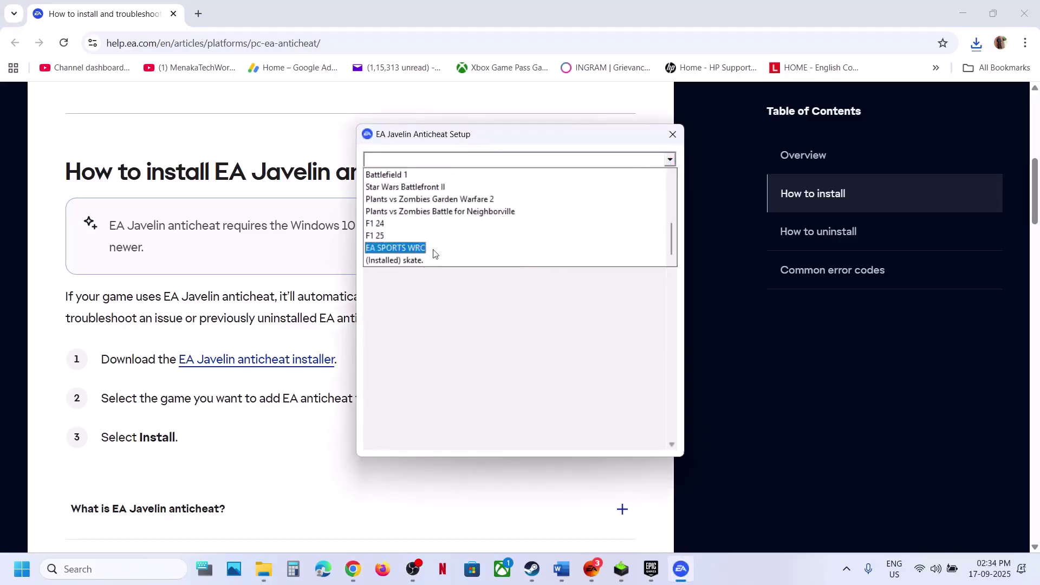
left_click(402, 261)
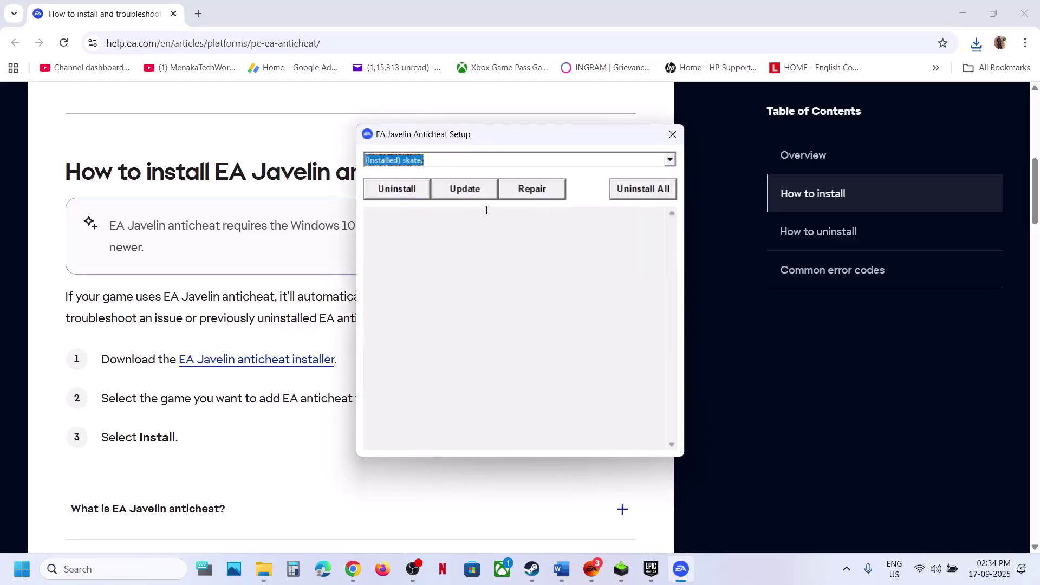
left_click(528, 194)
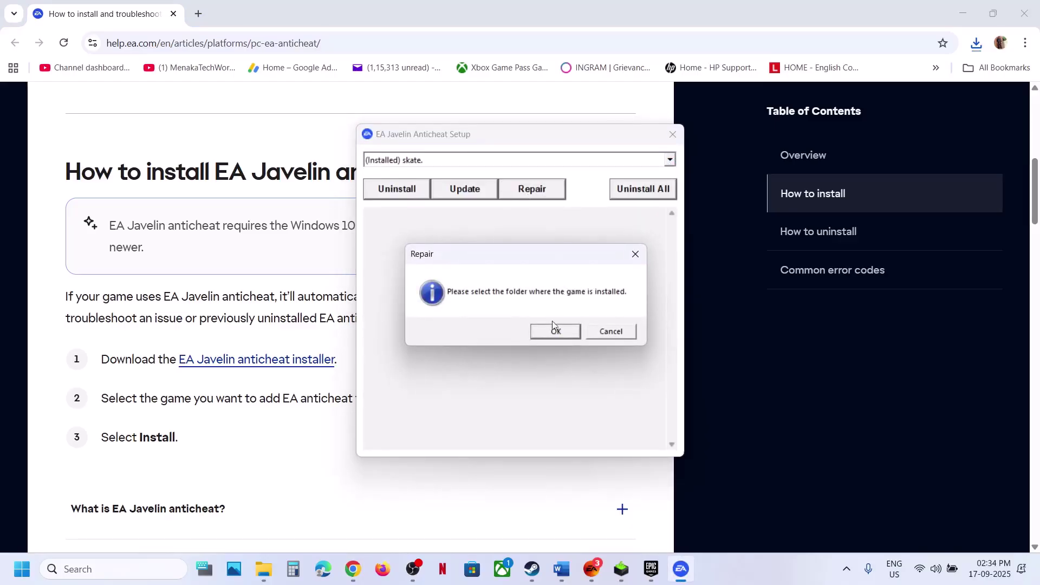
left_click(553, 333)
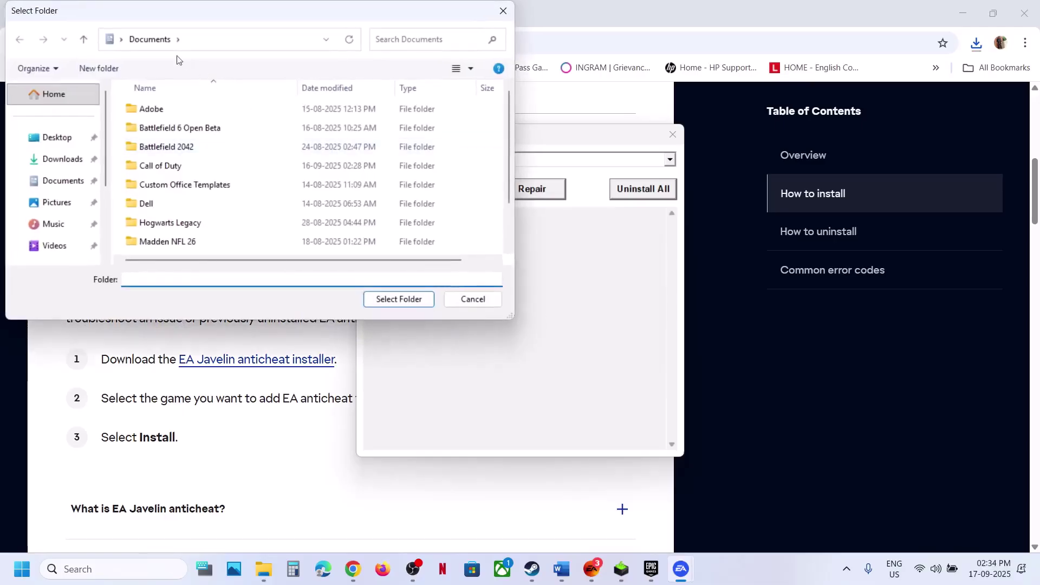
Select C:\Program Files\EA Games\Skate as the game folder.
scroll(60, 198, "down", 3)
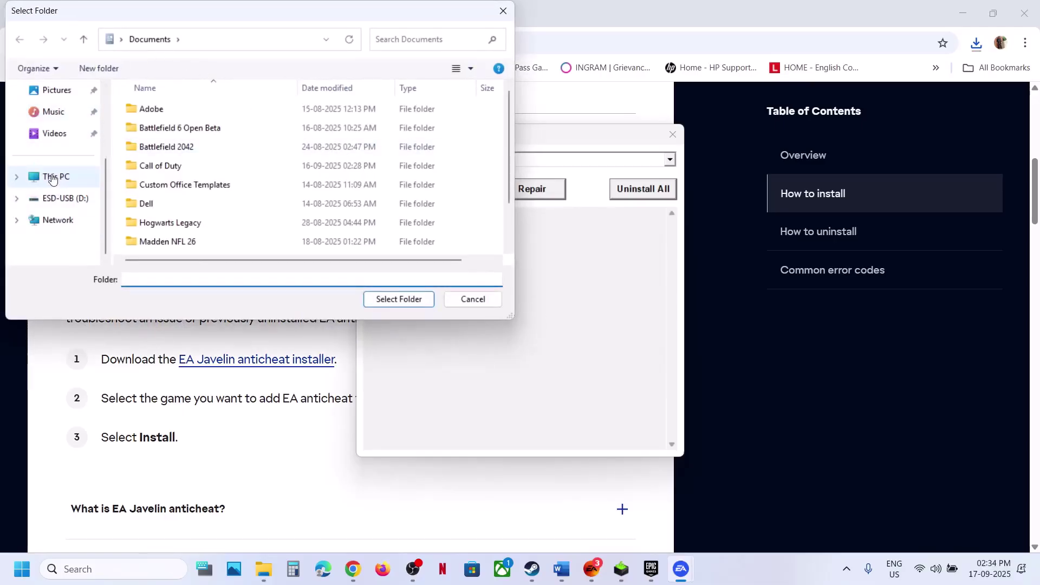
left_click(56, 176)
double_click(197, 122)
scroll(208, 197, "down", 3)
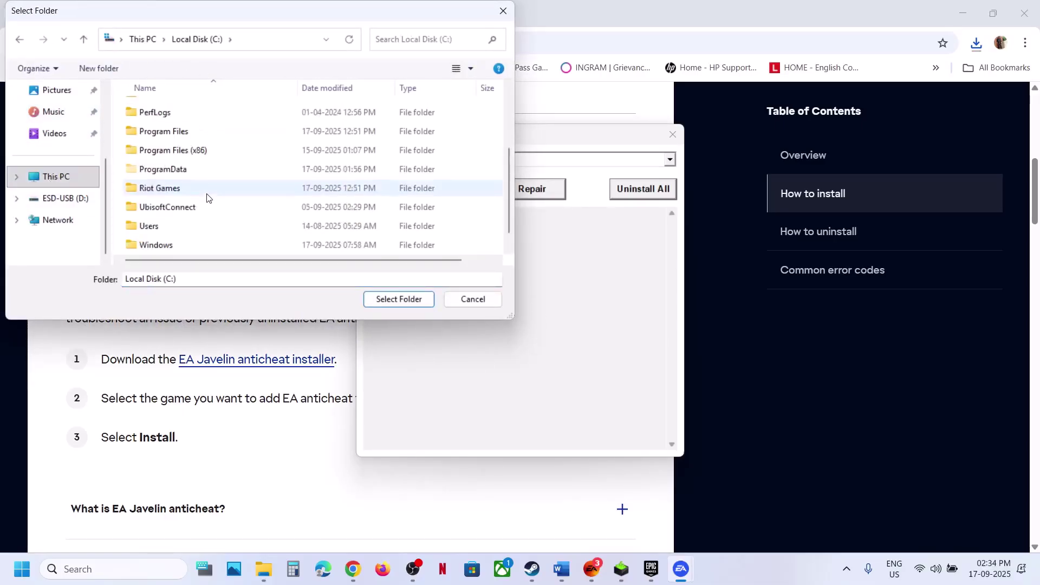
double_click(186, 115)
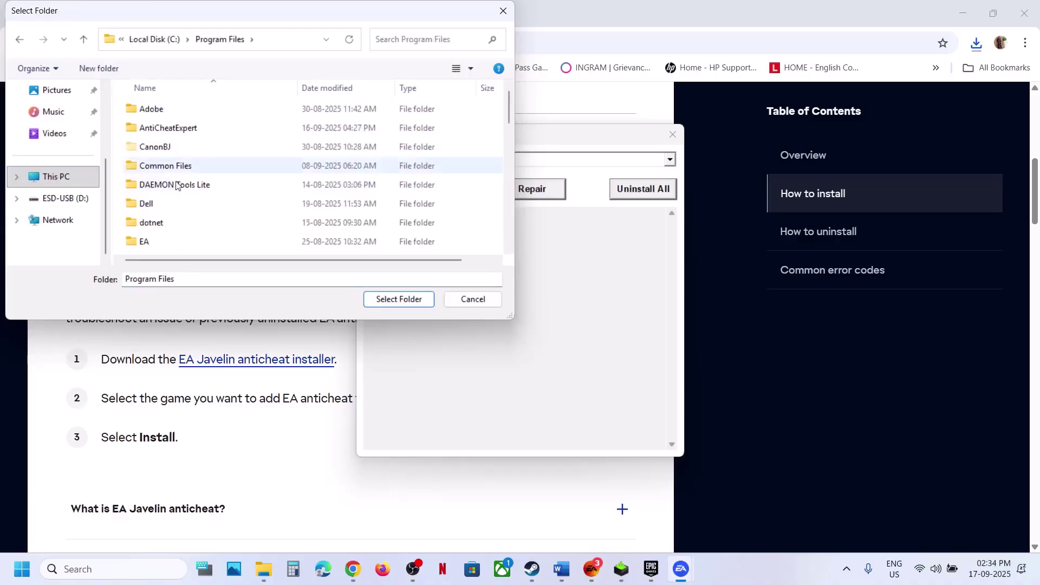
scroll(173, 226, "down", 1)
double_click(164, 205)
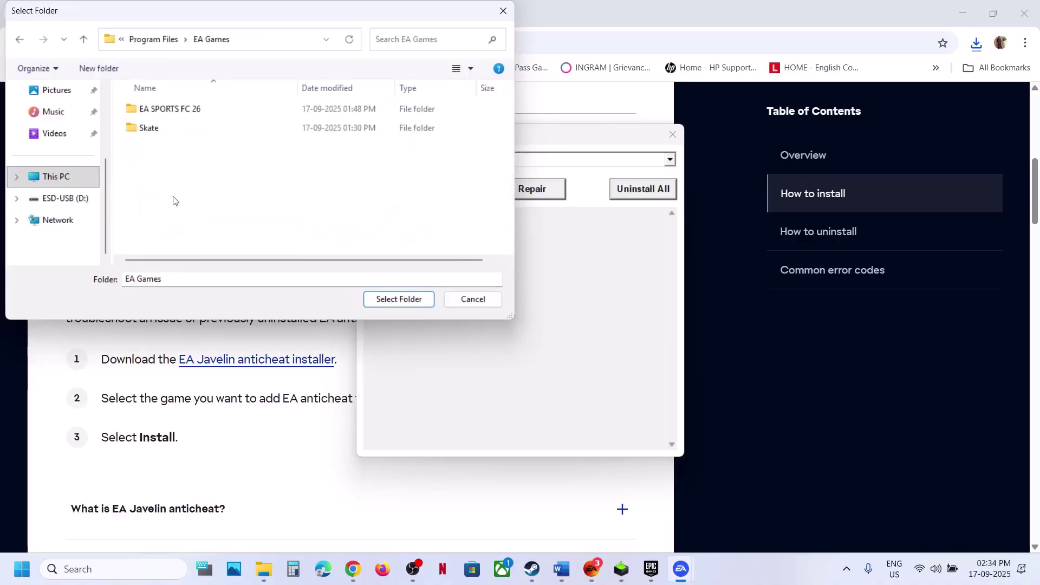
left_click(164, 130)
left_click(409, 299)
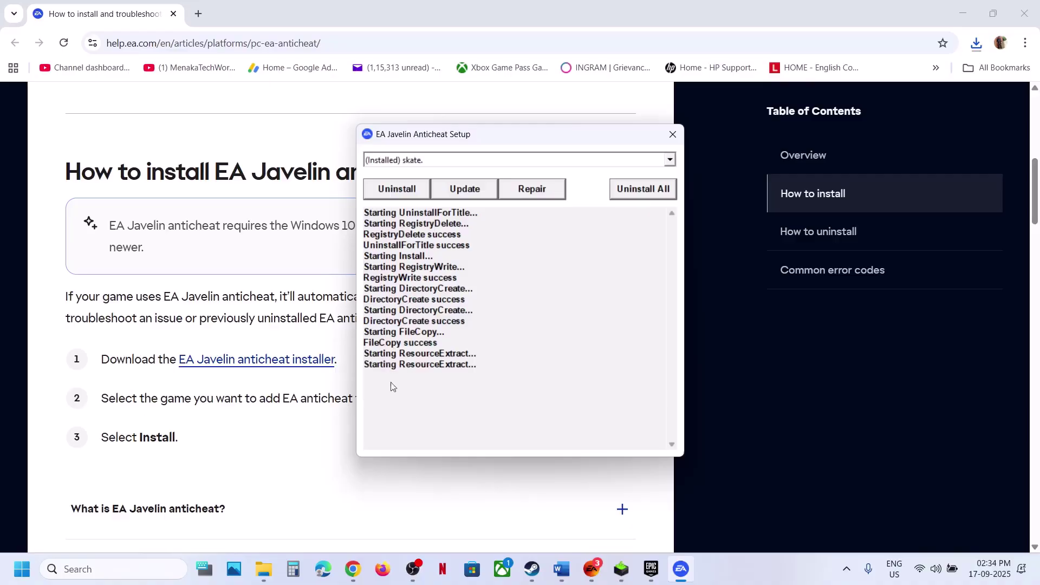
Check for a skate. anticheat update and close skate.'s properties in the EA app.
left_click(592, 569)
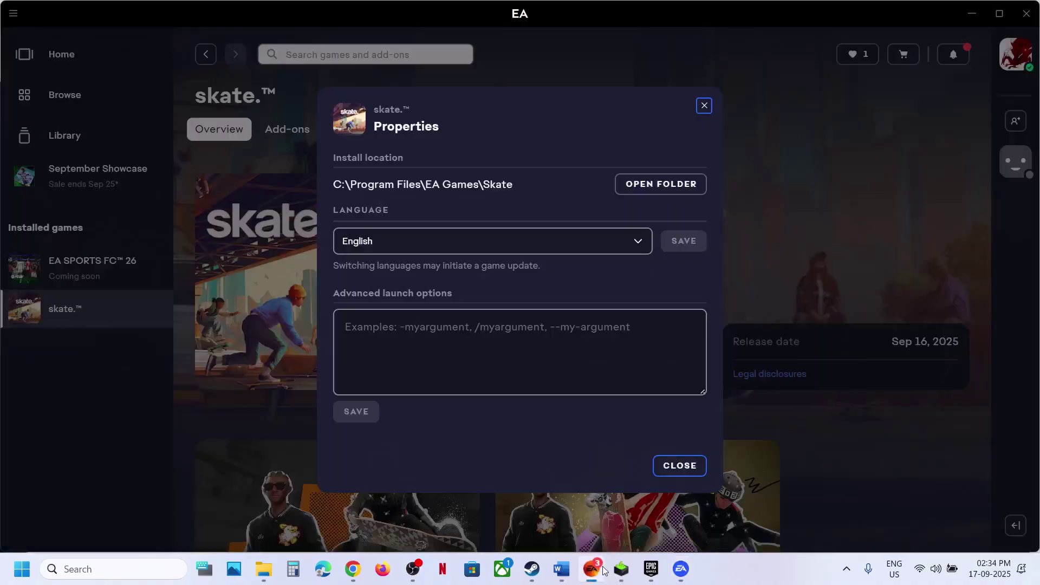
left_click(602, 570)
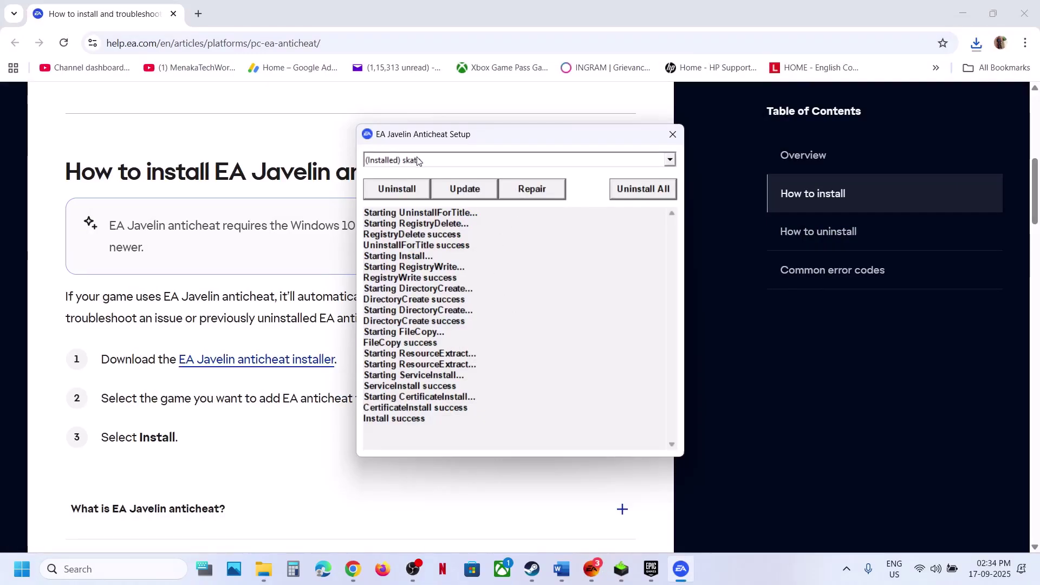
left_click(467, 189)
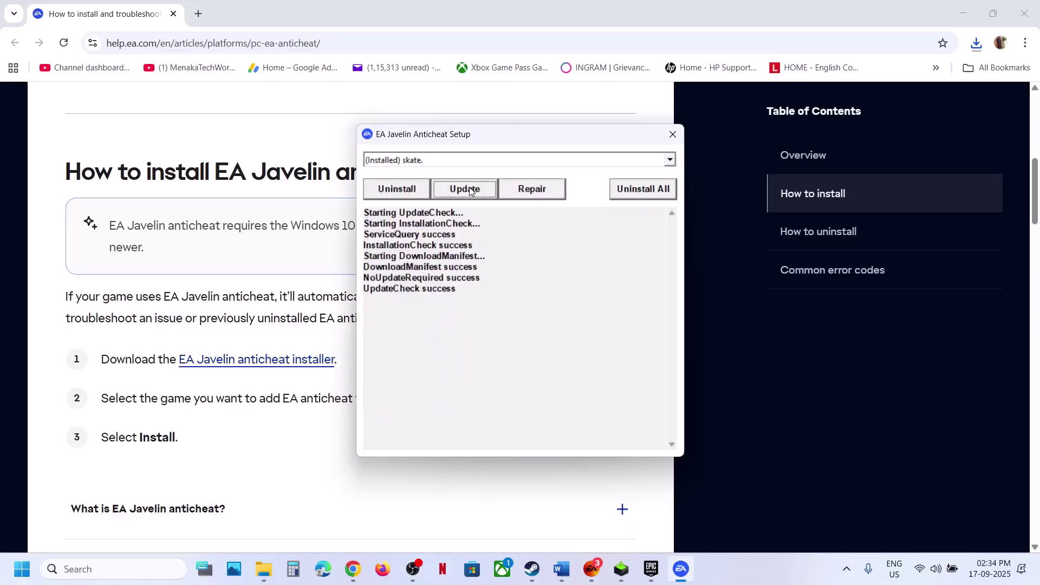
left_click(592, 569)
left_click(683, 472)
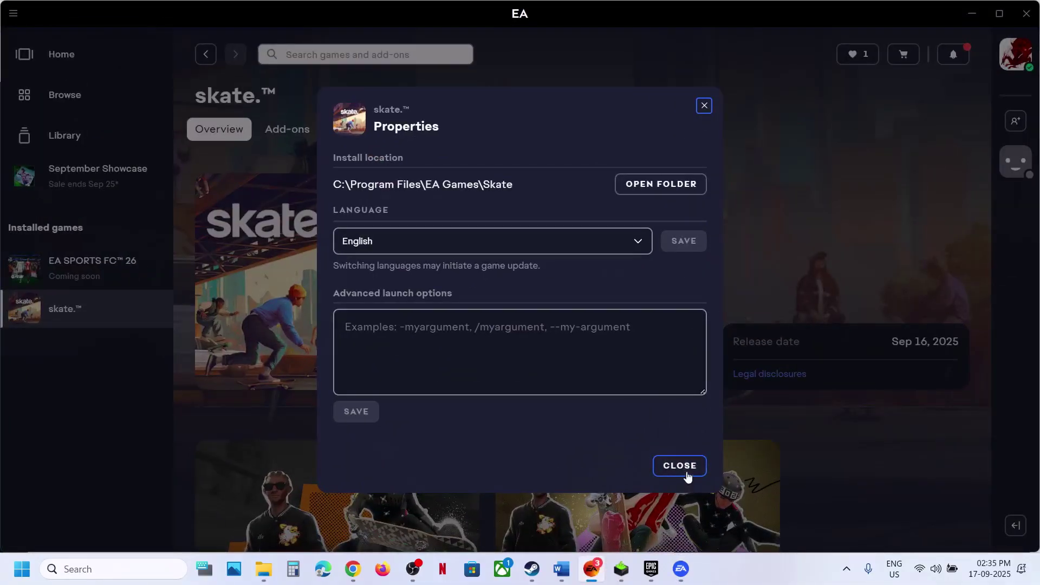
left_click(971, 13)
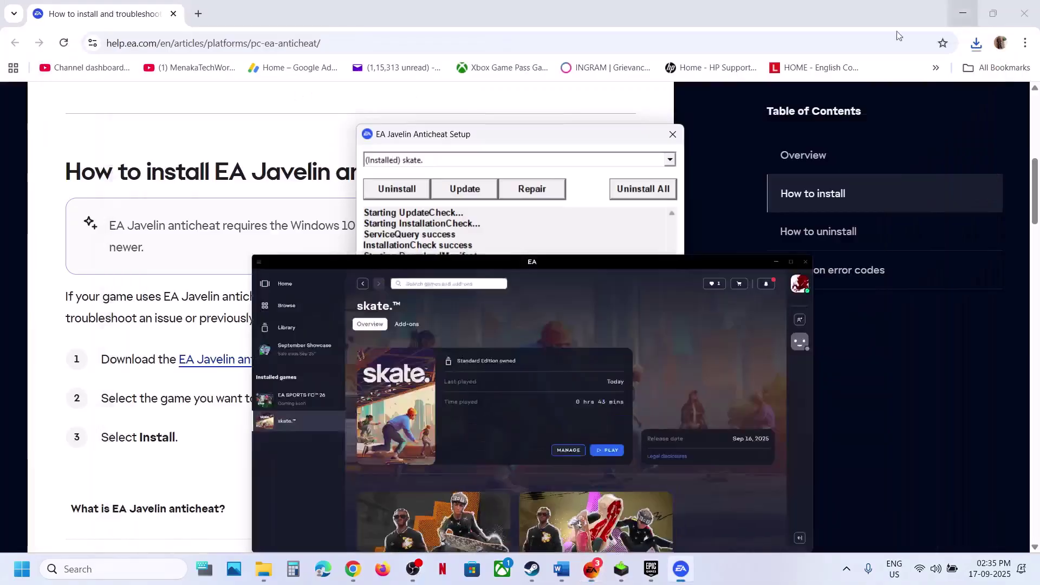
Uninstall, reinstall, then uninstall skate.'s anticheat again.
left_click(401, 194)
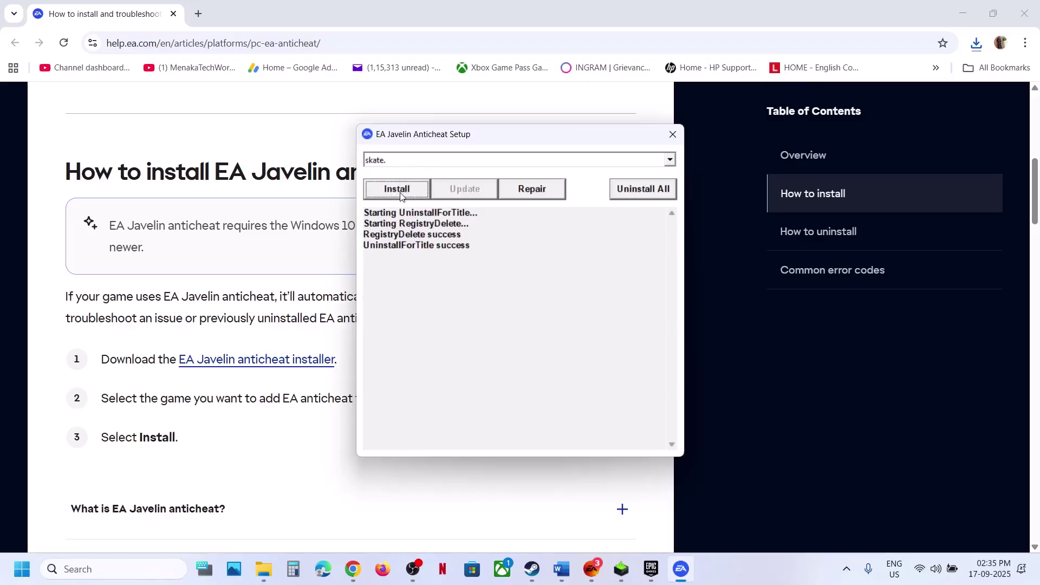
left_click(400, 194)
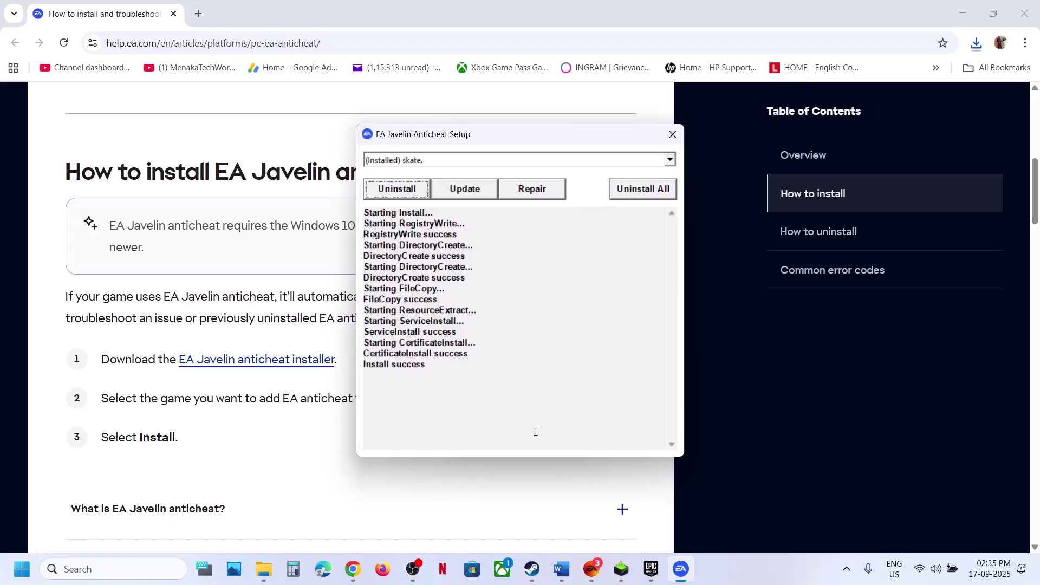
left_click(400, 189)
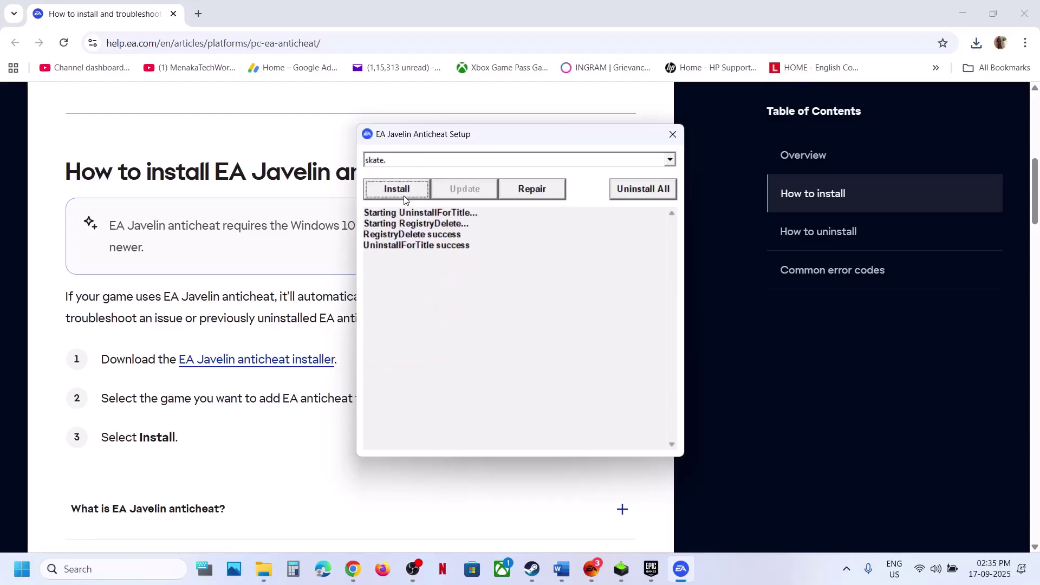
Close the anticheat setup and launch skate. from the EA app, approving the UAC prompt.
left_click(673, 142)
left_click(592, 569)
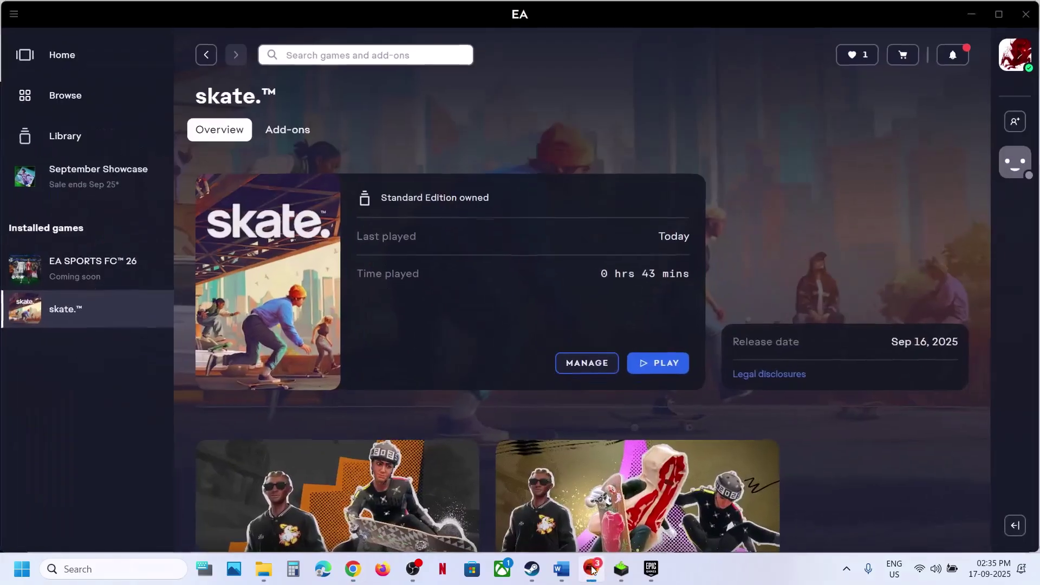
left_click(649, 365)
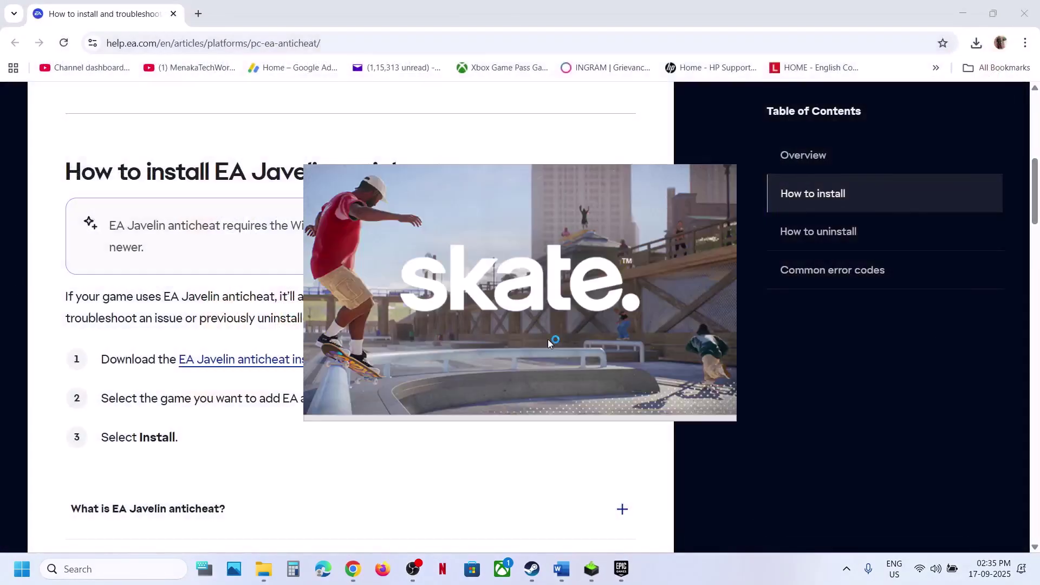
left_click(460, 398)
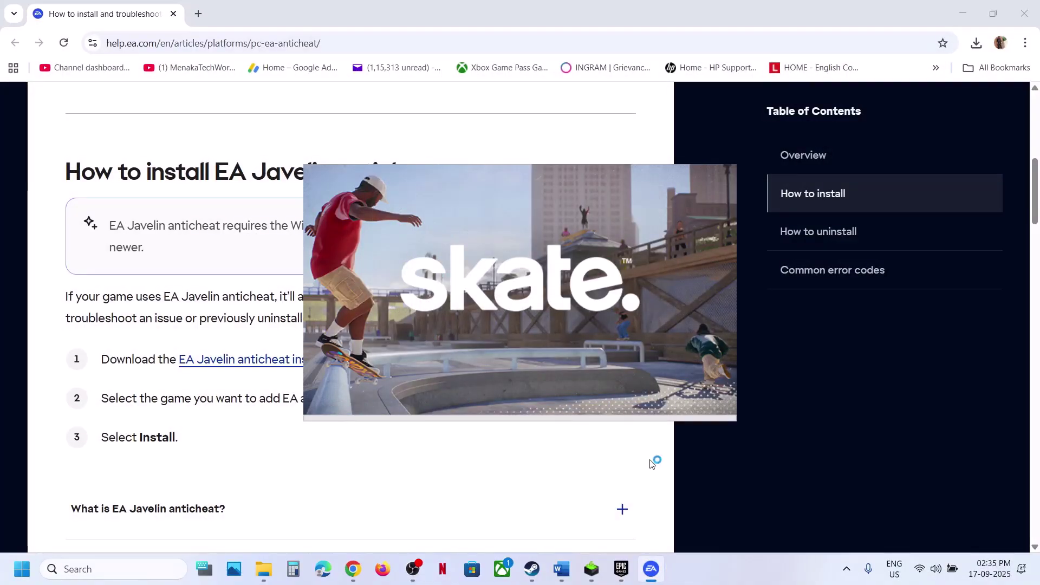
left_click(563, 568)
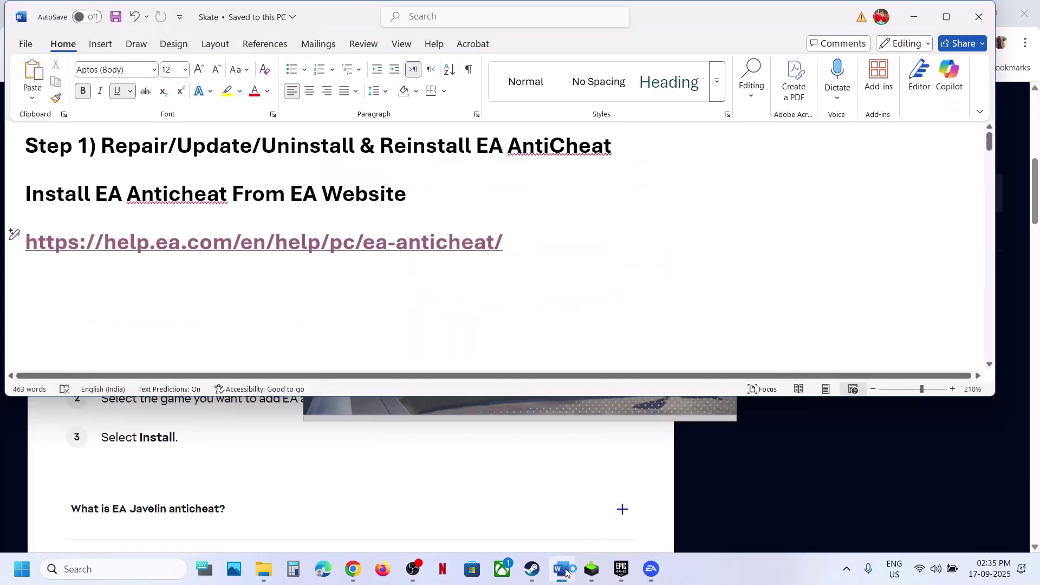
Highlight Step 2's advice to launch from the EA/Epic Games Launcher instead of Steam.
scroll(307, 267, "down", 4)
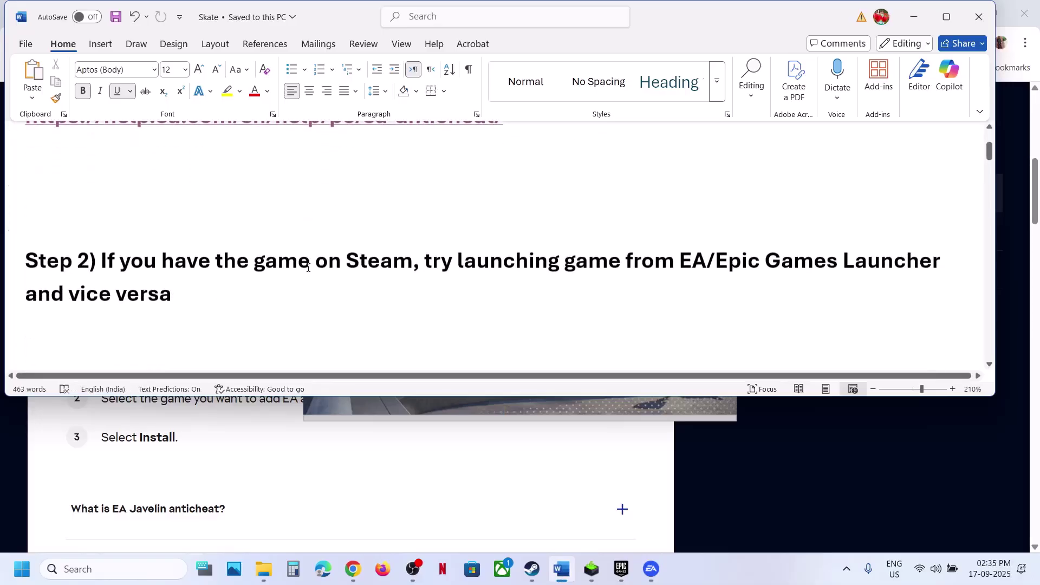
left_click_drag(109, 258, 840, 264)
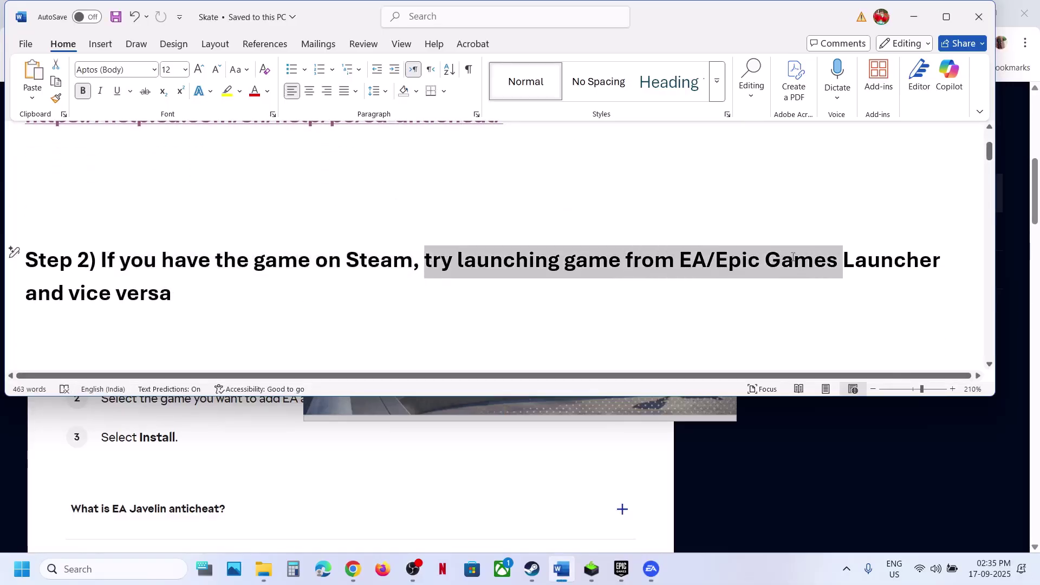
left_click(532, 569)
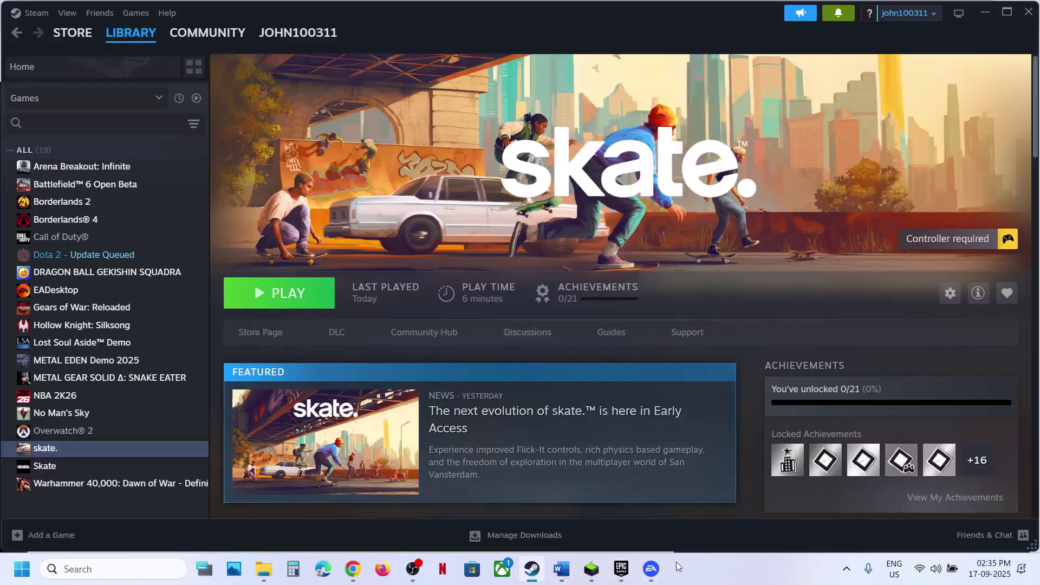
Open the EA app from the system tray to confirm skate. is already running.
left_click(847, 569)
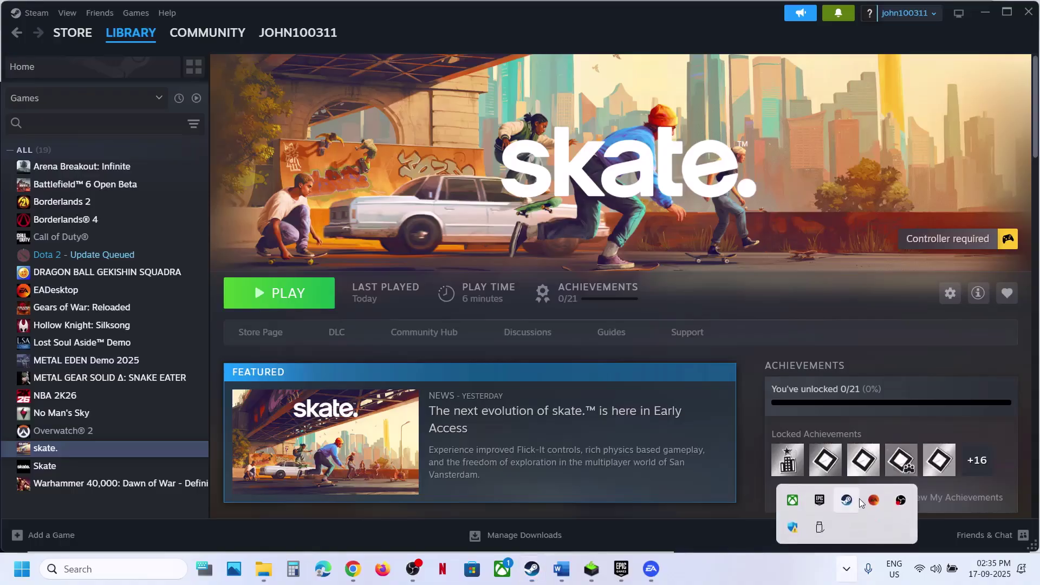
left_click(872, 501)
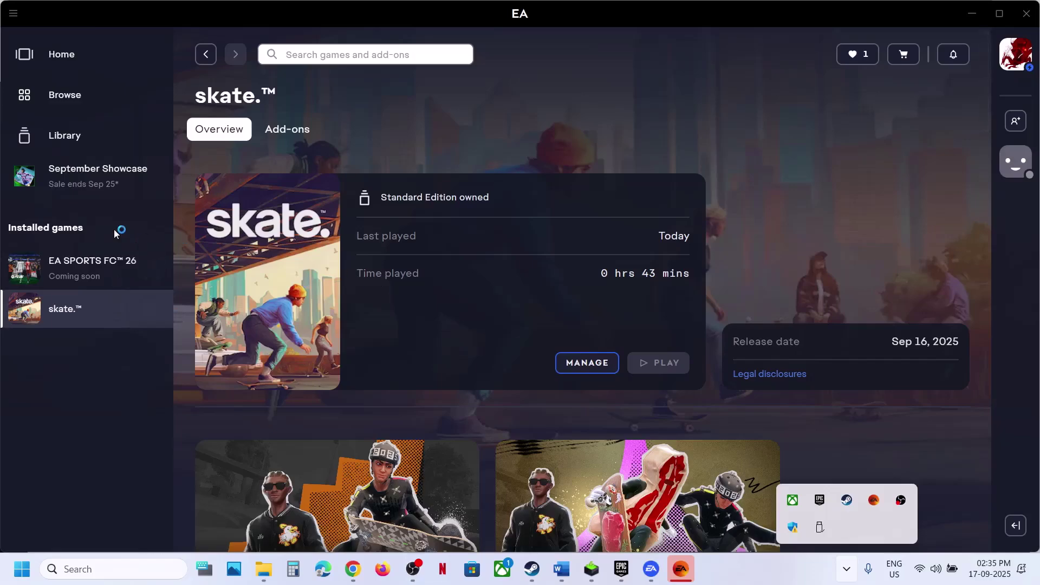
mouse_move(72, 311)
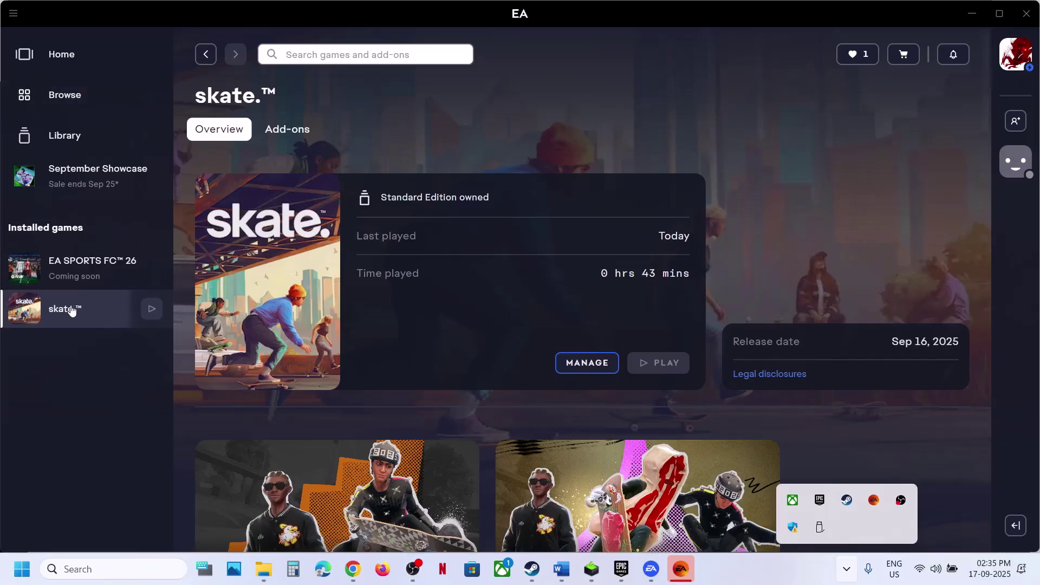
left_click(79, 313)
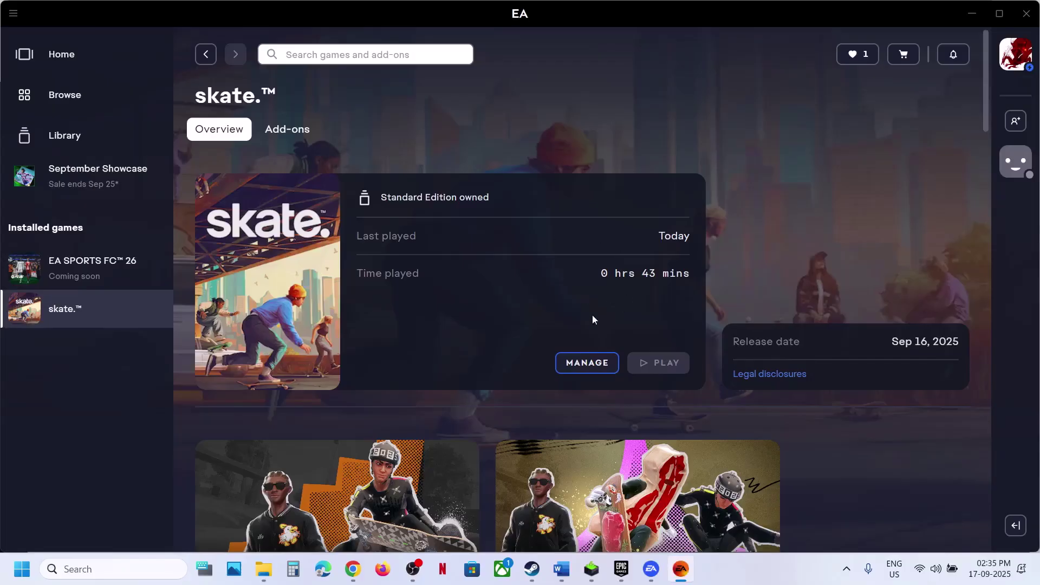
left_click(621, 570)
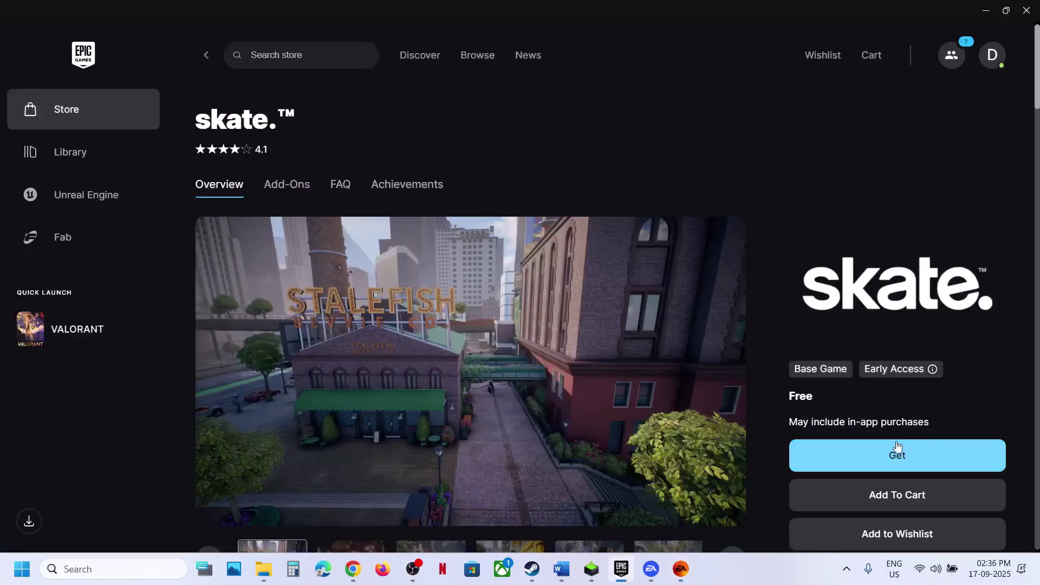
Get the free skate. on the Epic Games store, then return to Steam's skate. page.
left_click(908, 455)
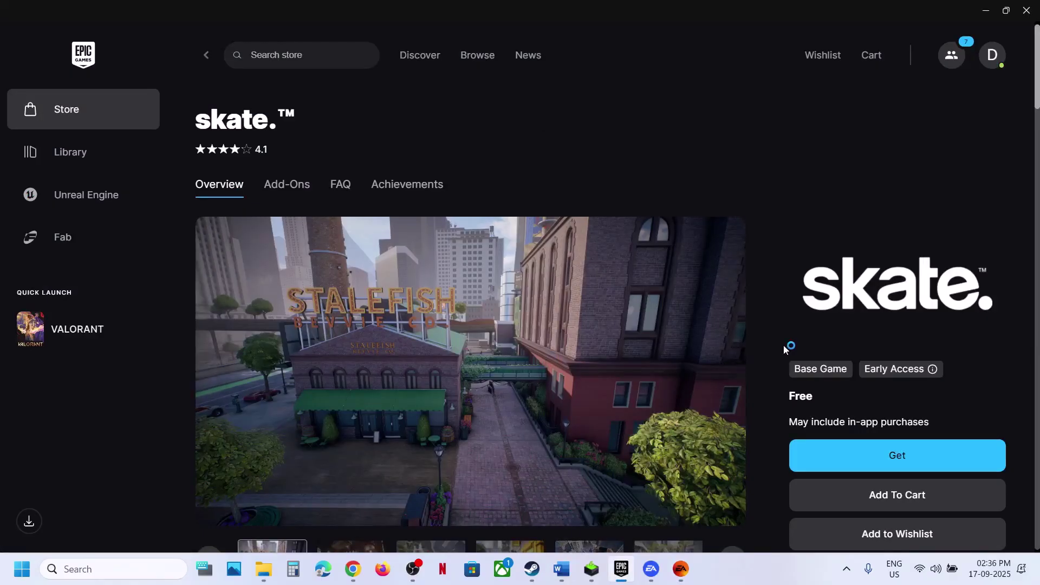
left_click(684, 570)
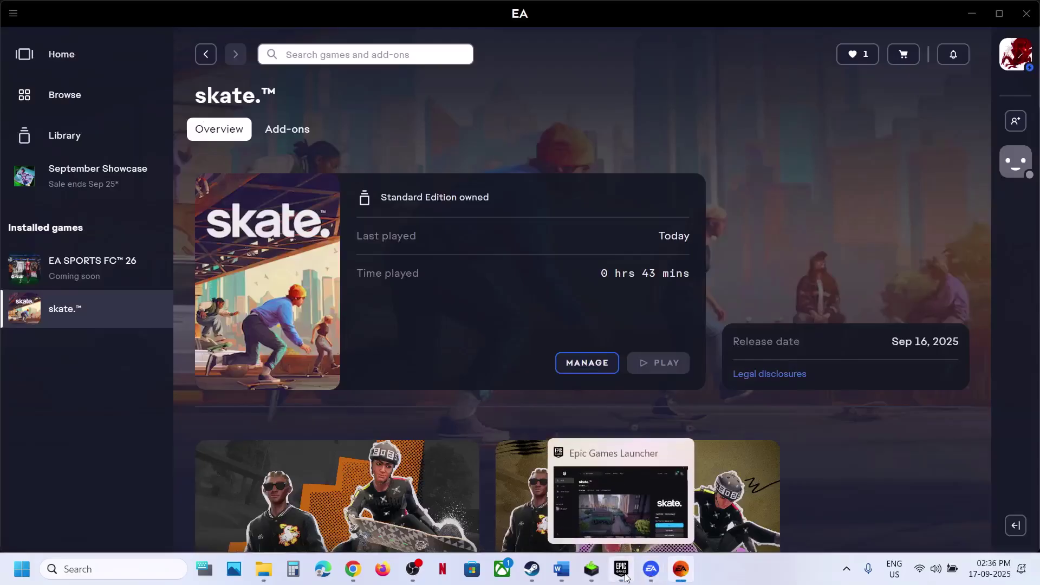
left_click(534, 574)
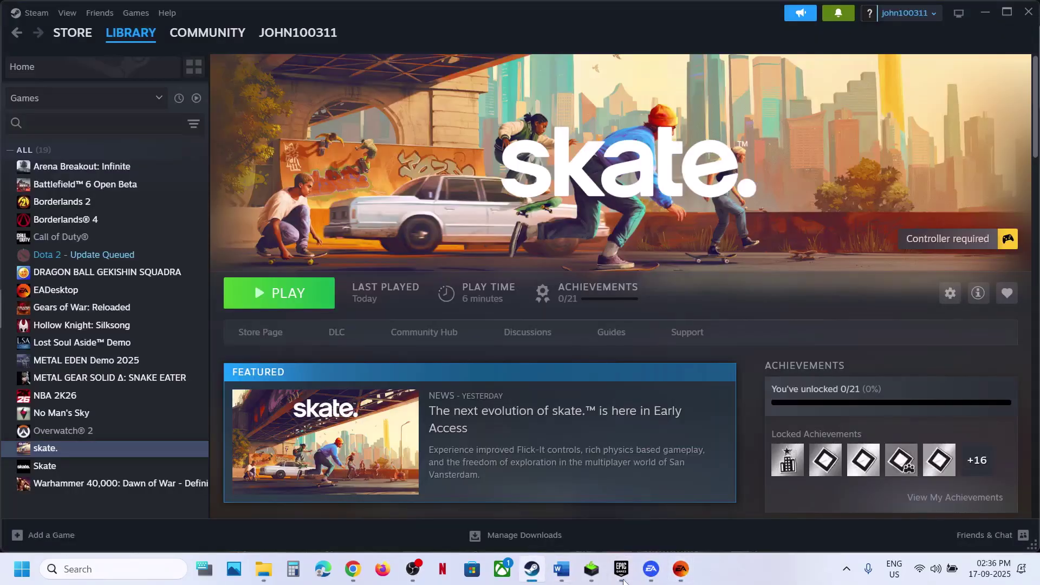
Read Step 3 in the Skate notes and open Exploit protection by searching 'exploit'.
left_click(562, 569)
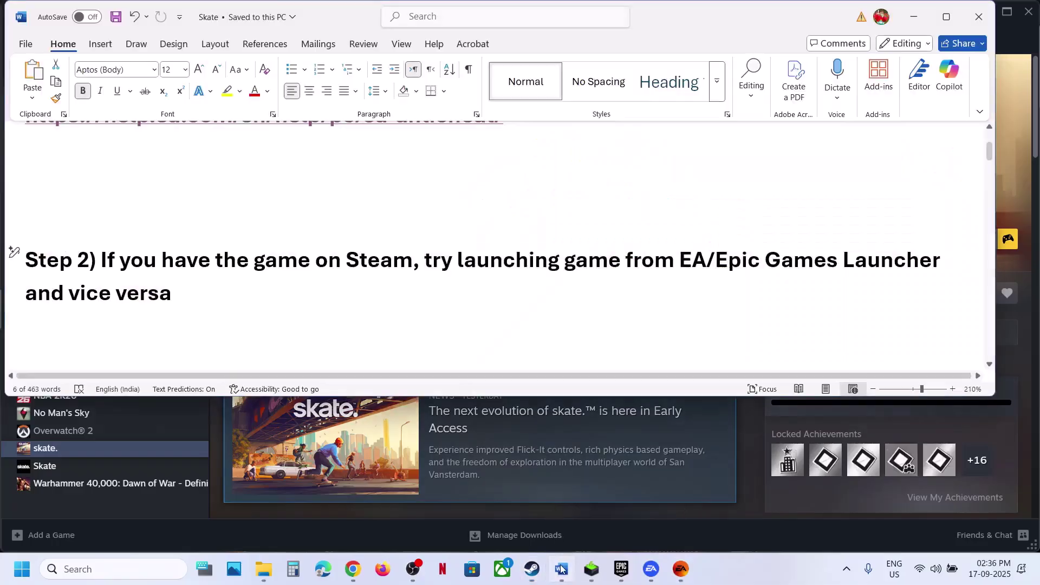
scroll(398, 287, "down", 3)
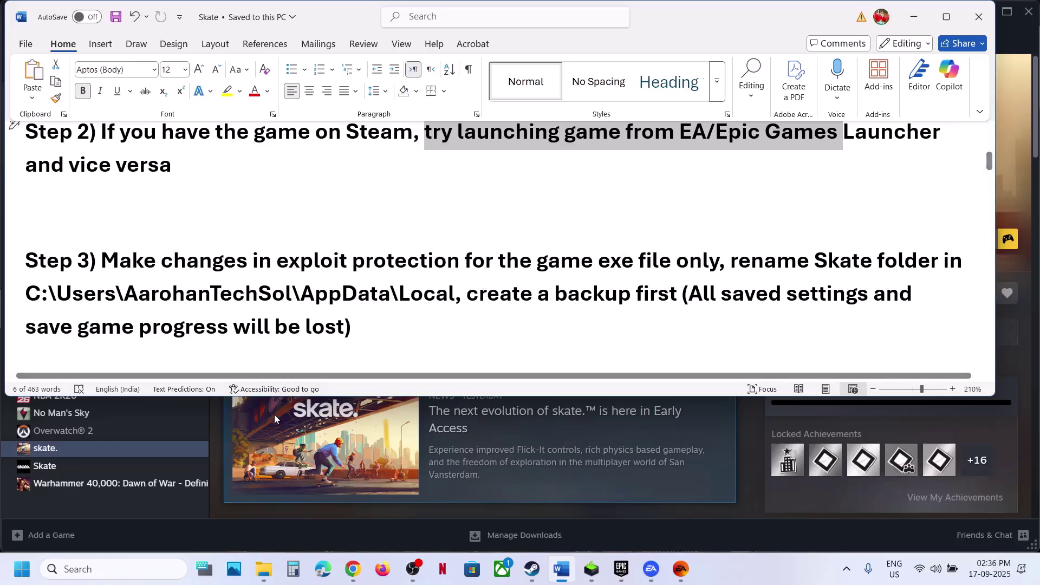
left_click(100, 569)
type("e")
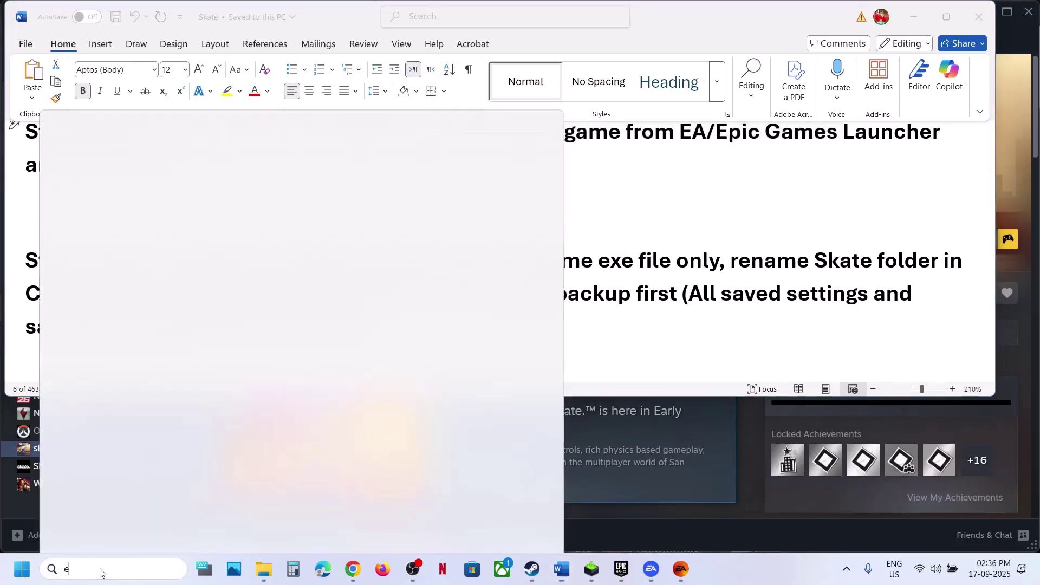
type("xploit")
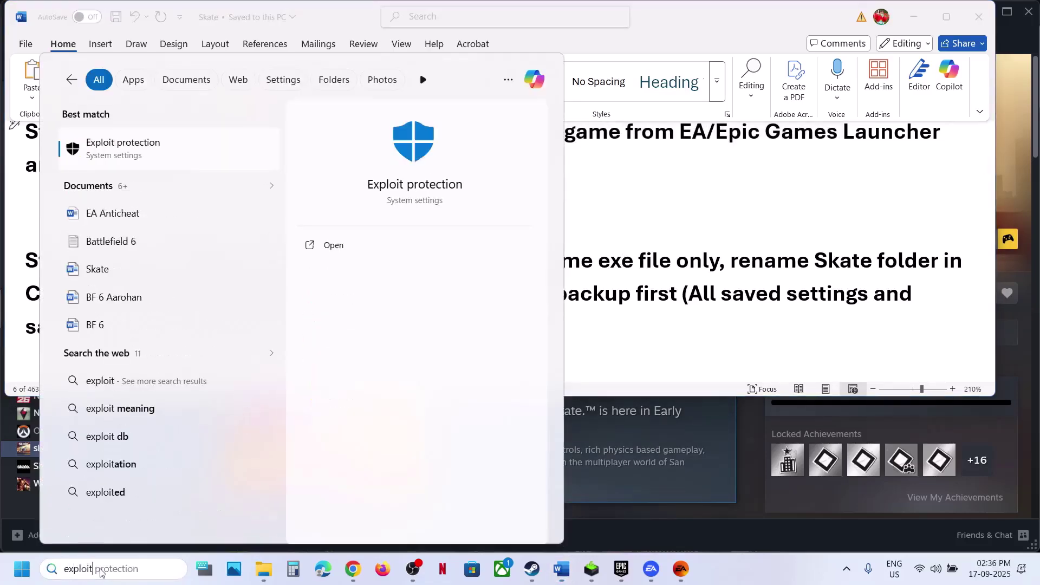
left_click(130, 145)
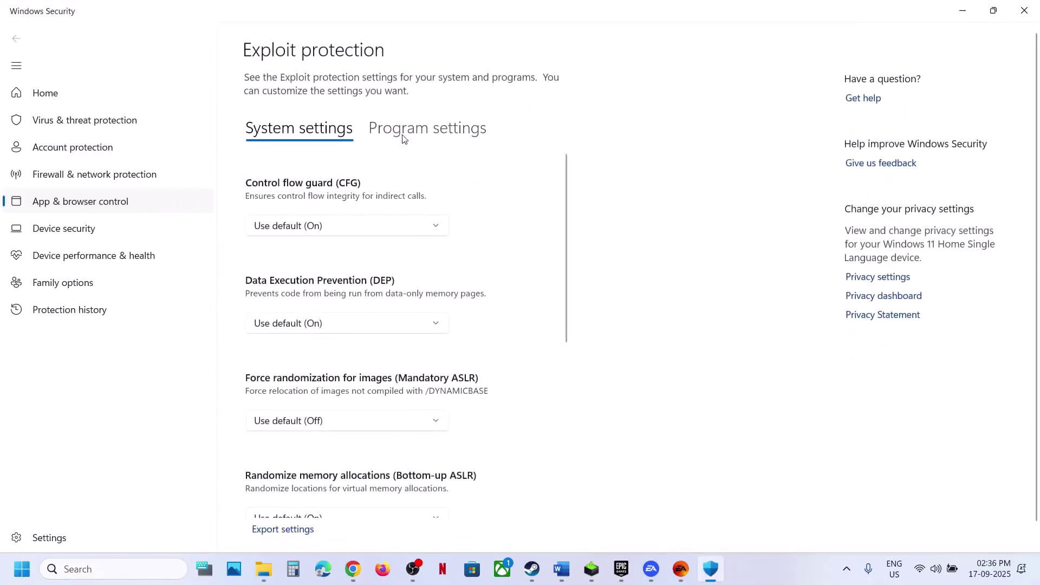
Add C:\Program Files\EA Games\Skate\Skate.exe by exact path as a custom exploit protection program.
left_click(403, 136)
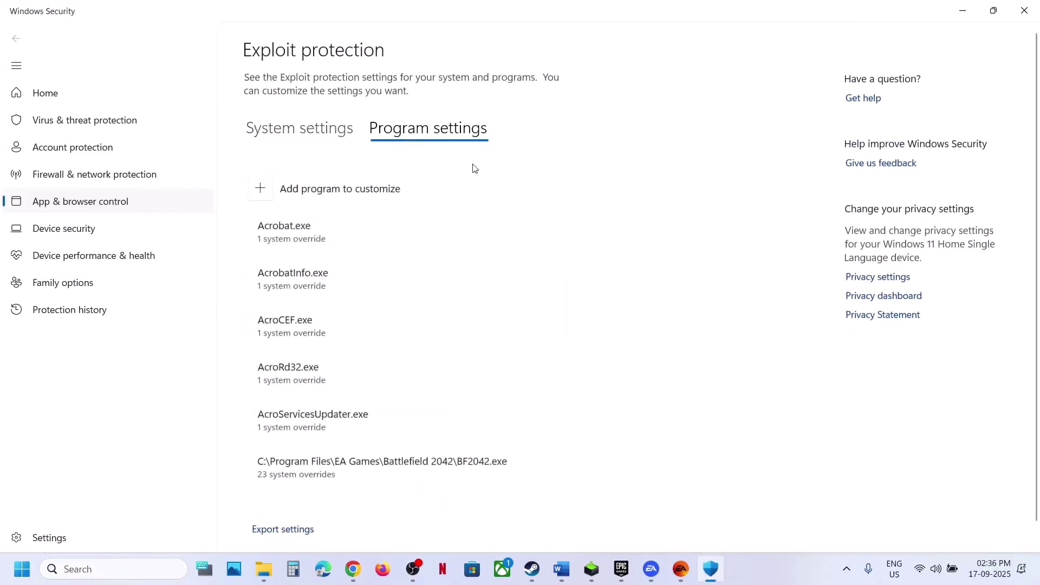
left_click(260, 189)
left_click(248, 240)
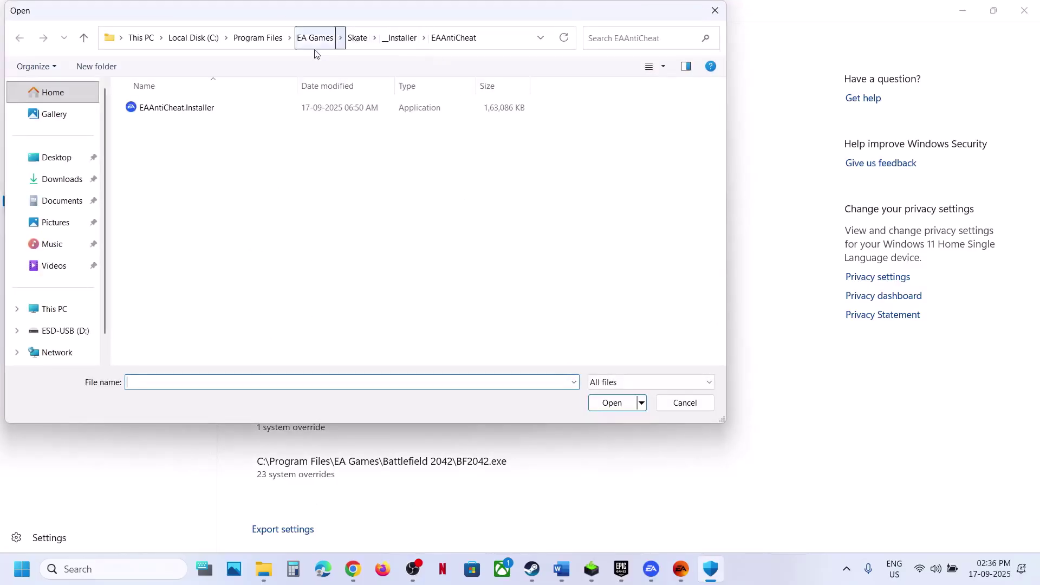
left_click(352, 38)
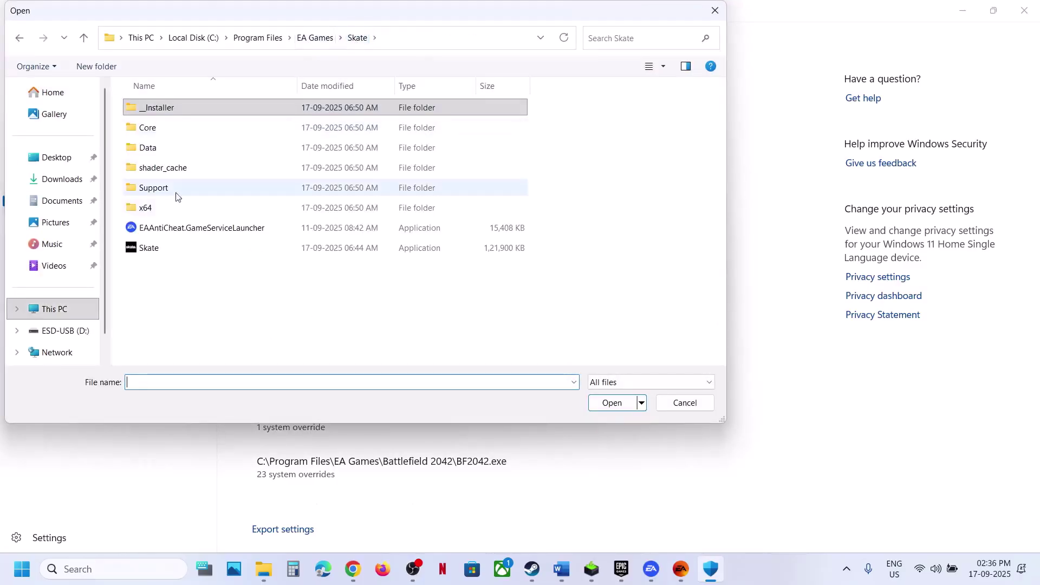
left_click(151, 247)
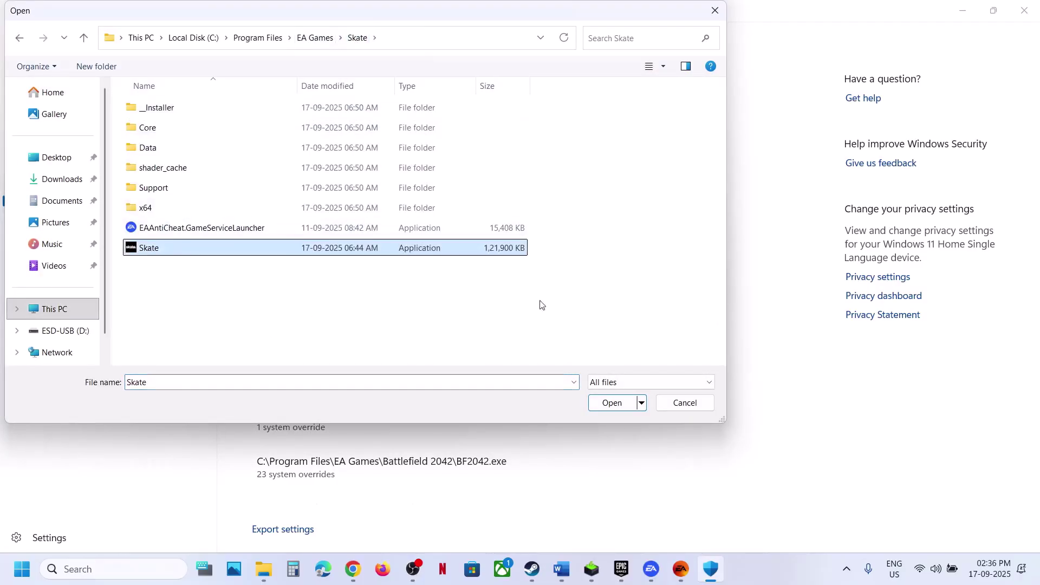
left_click(612, 402)
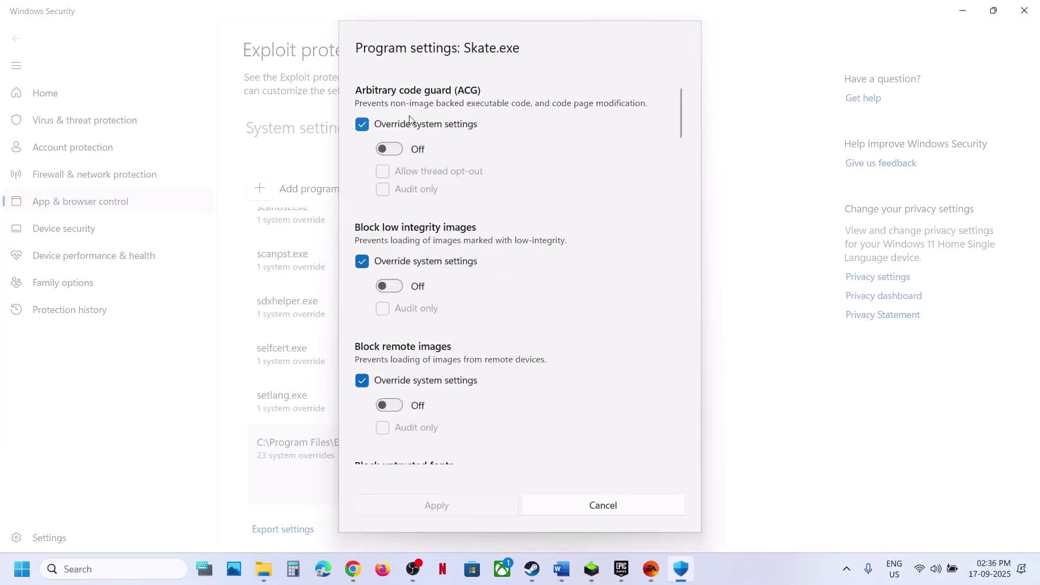
Turn on system overrides for ACG, Block low integrity images, Block remote images and Block untrusted fonts.
left_click(361, 124)
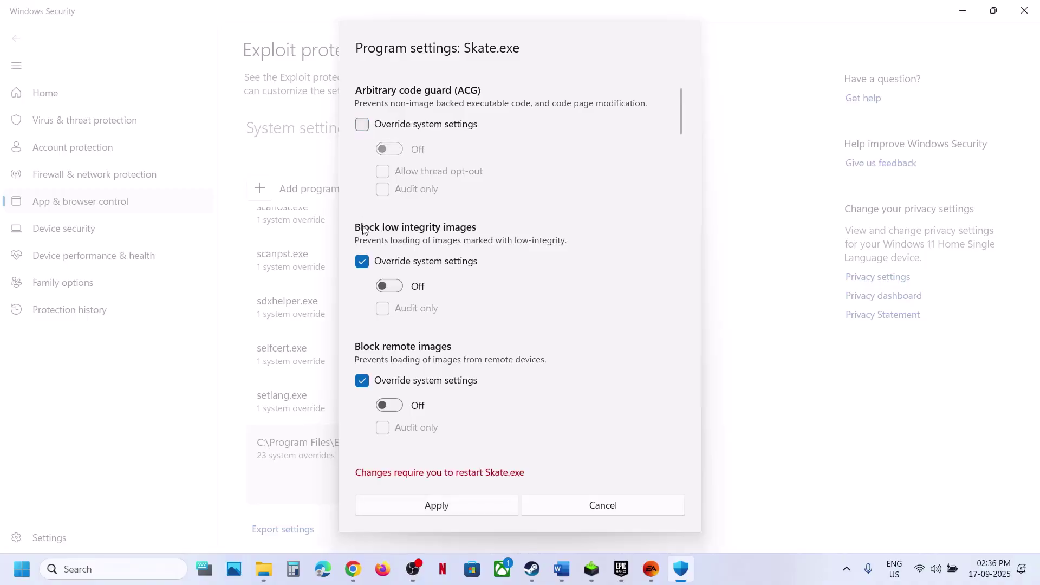
left_click(362, 261)
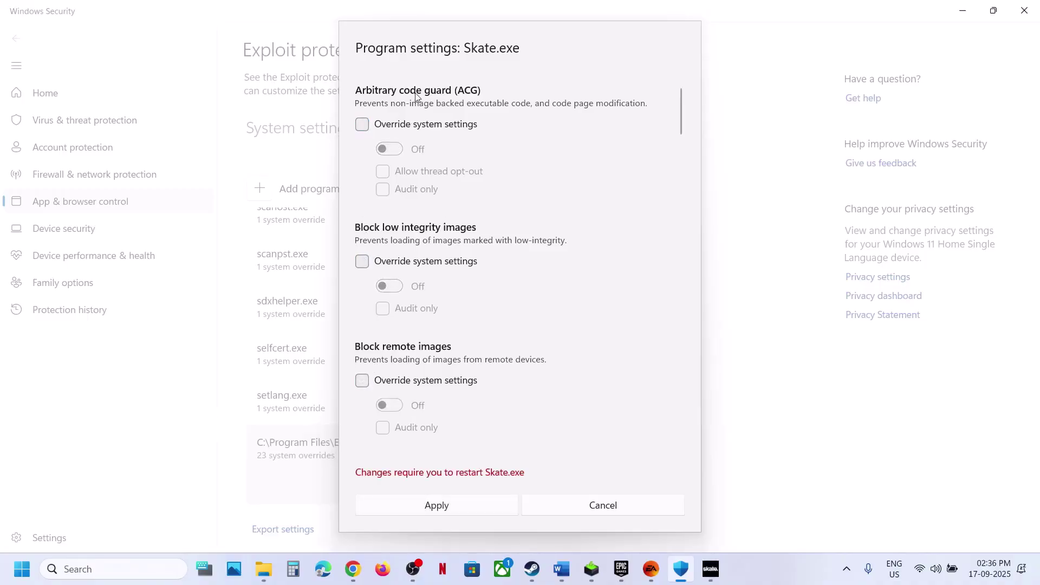
left_click(363, 125)
left_click(363, 264)
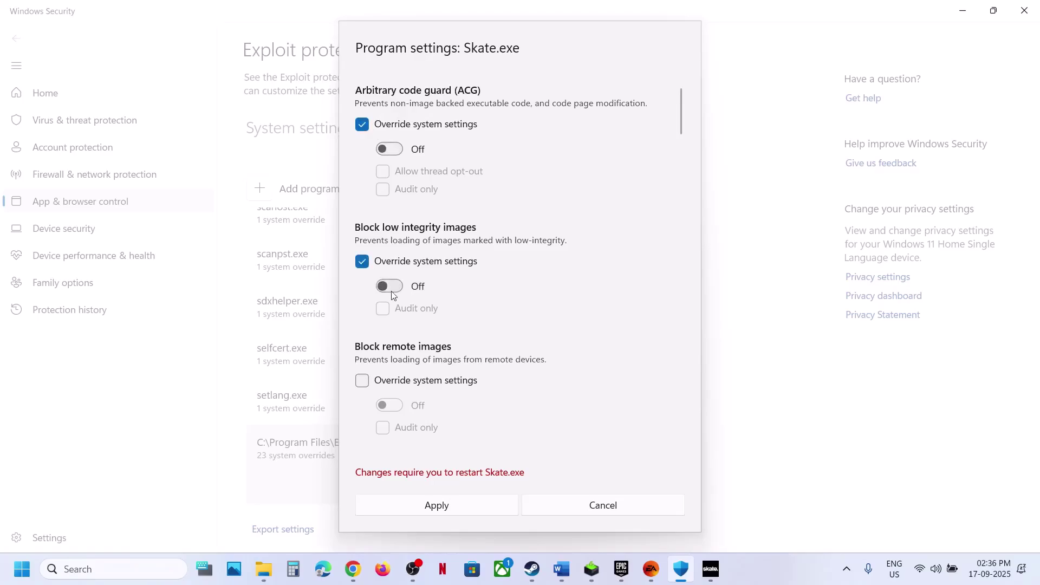
left_click(362, 380)
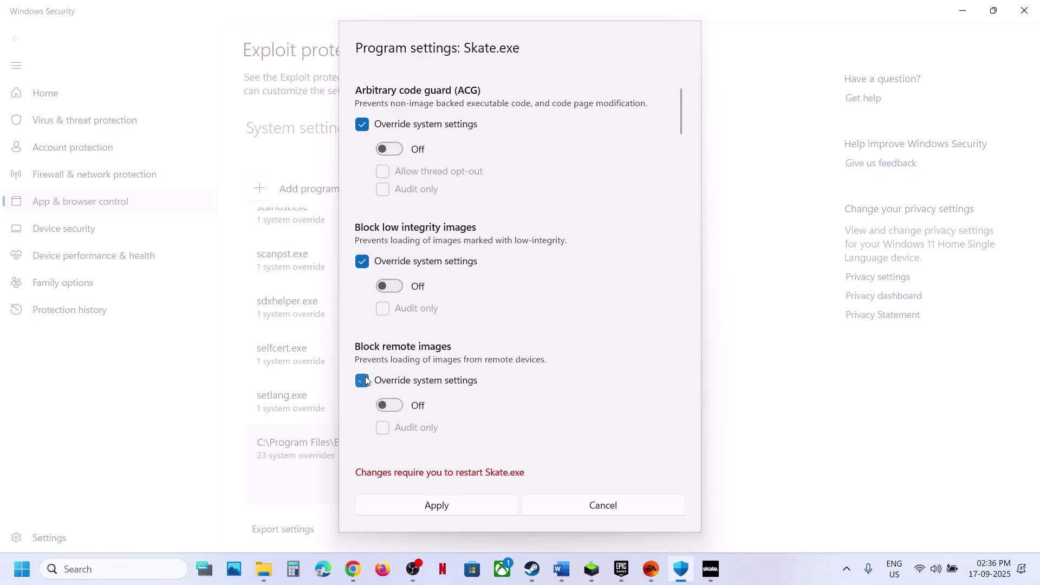
scroll(366, 379, "down", 2)
left_click(362, 402)
left_click(362, 402)
scroll(380, 325, "down", 3)
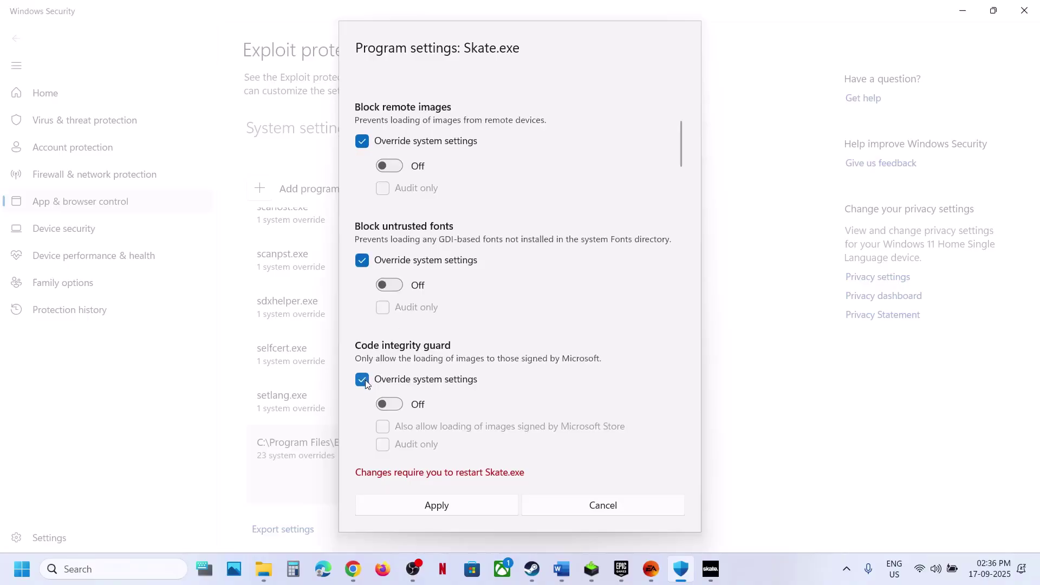
scroll(393, 380, "down", 4)
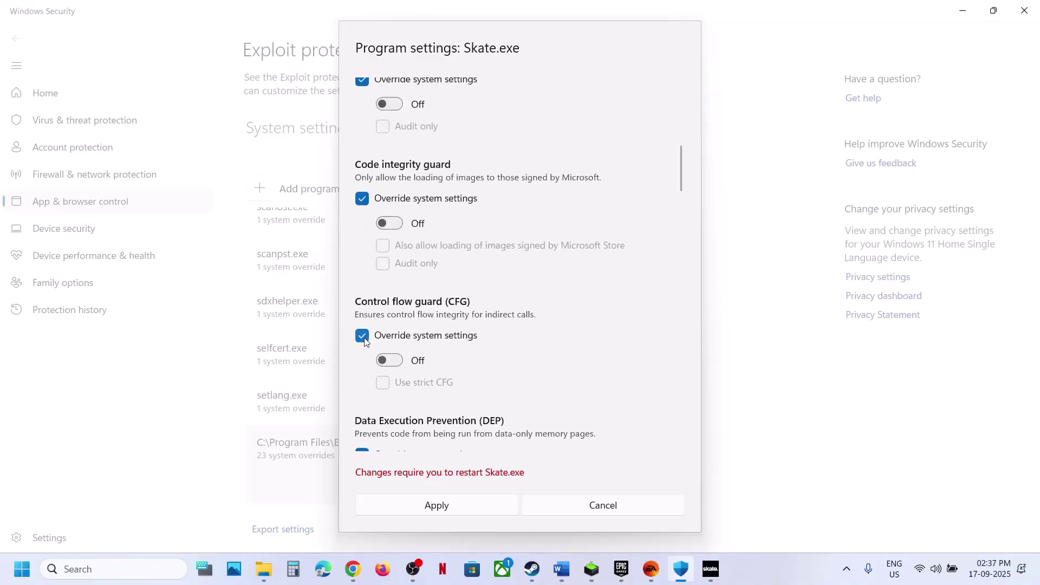
Override Control flow guard to Off, then apply Skate.exe's settings and approve the UAC prompt.
left_click(392, 362)
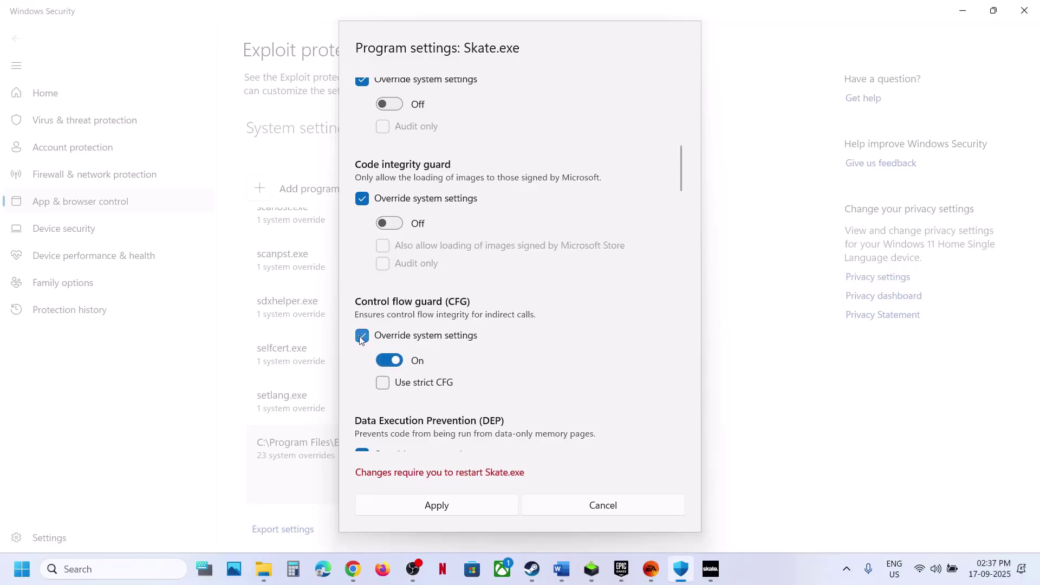
left_click(362, 337)
left_click(392, 366)
left_click(388, 366)
scroll(401, 364, "down", 5)
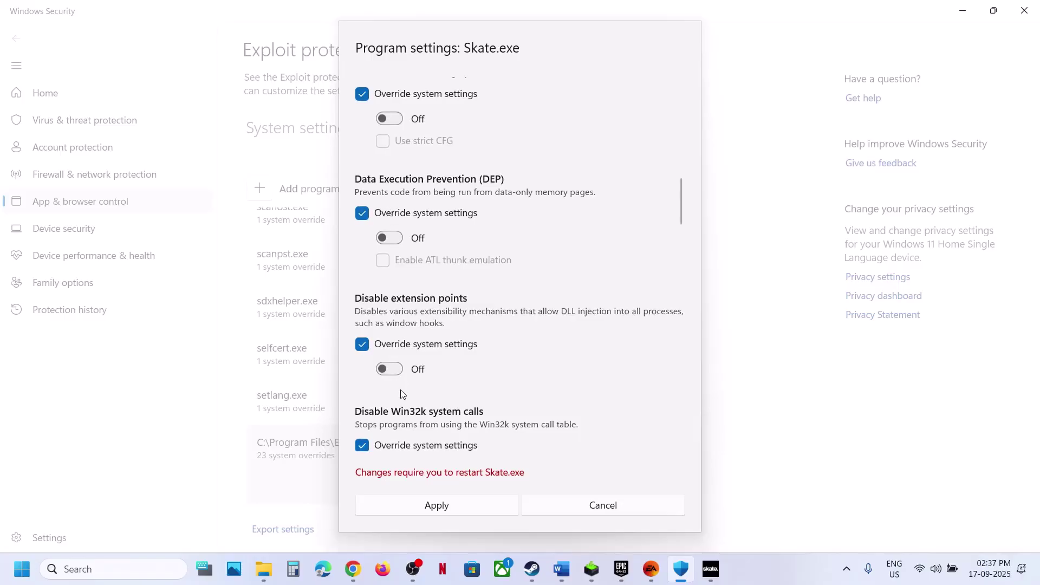
scroll(401, 390, "down", 15)
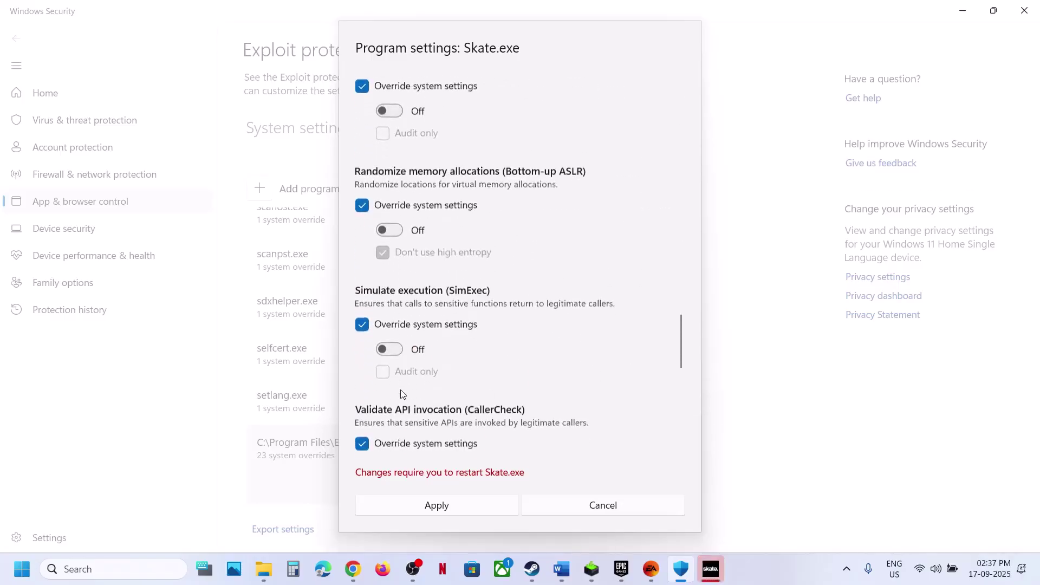
scroll(402, 391, "down", 12)
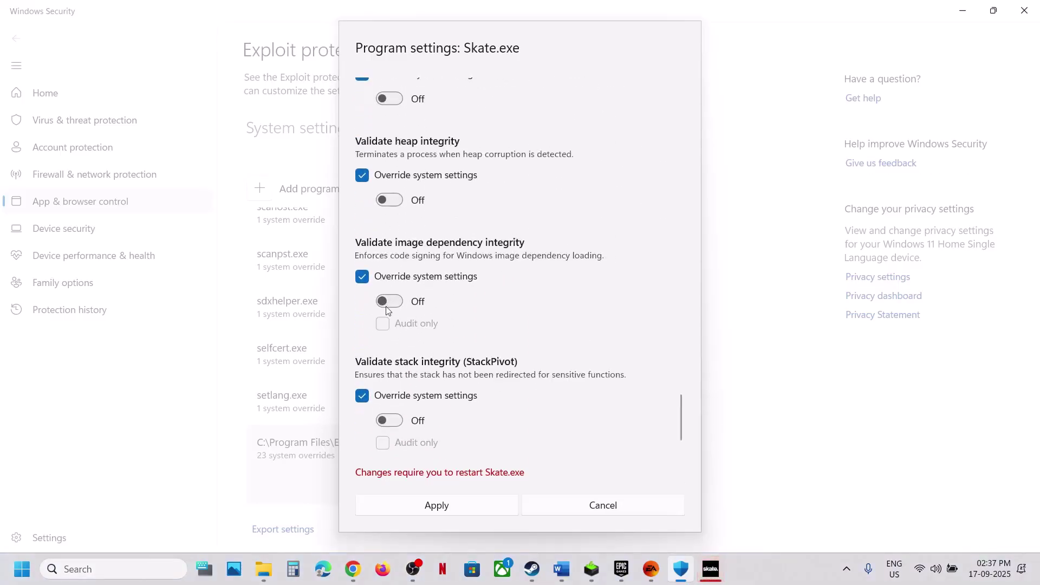
scroll(389, 304, "down", 1)
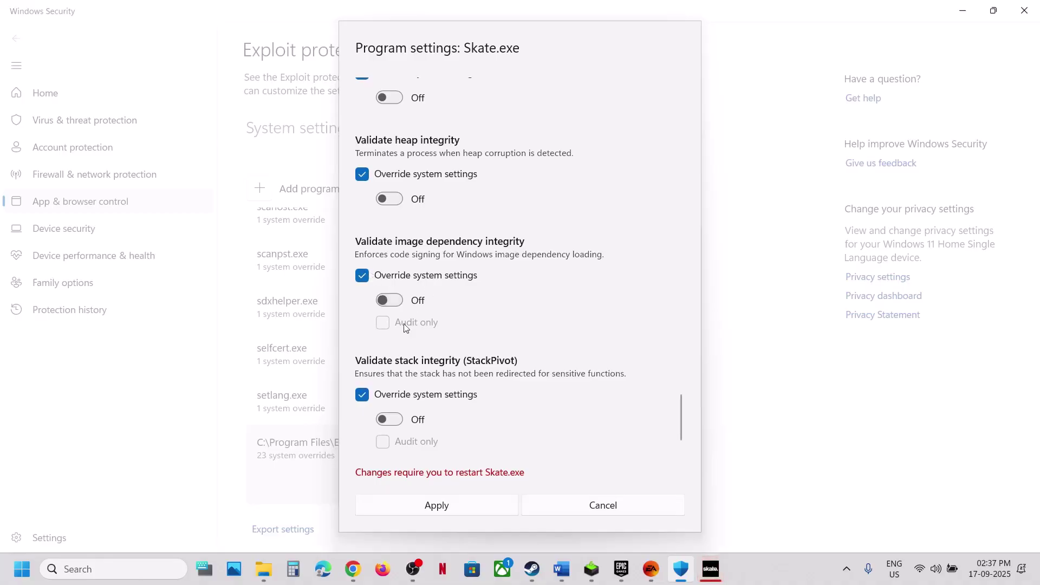
left_click(458, 507)
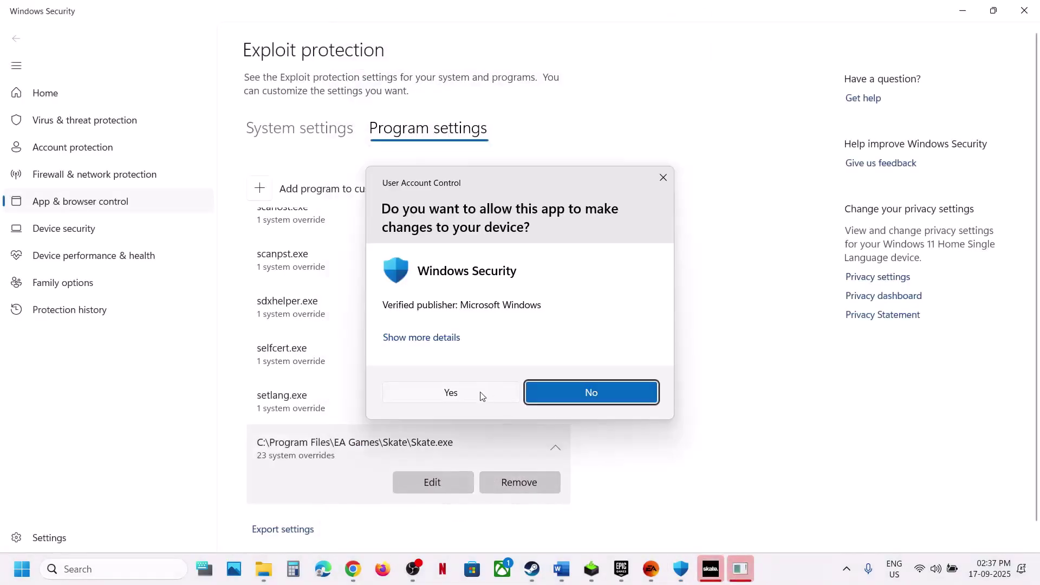
left_click(481, 395)
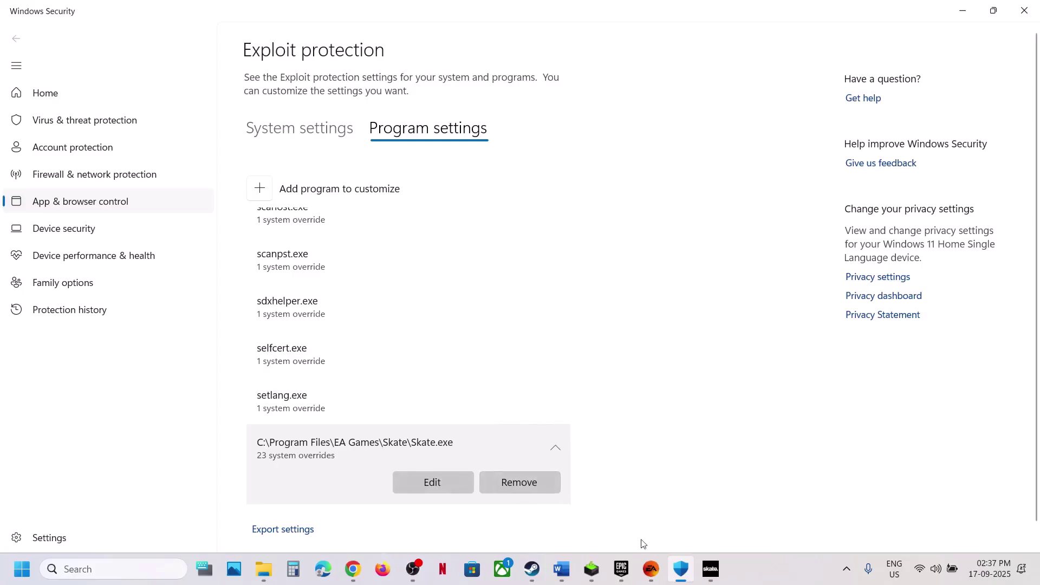
Review Step 3's AppData Skate backup warning in Word, then return to the EAAntiCheat Explorer window.
mouse_move(652, 567)
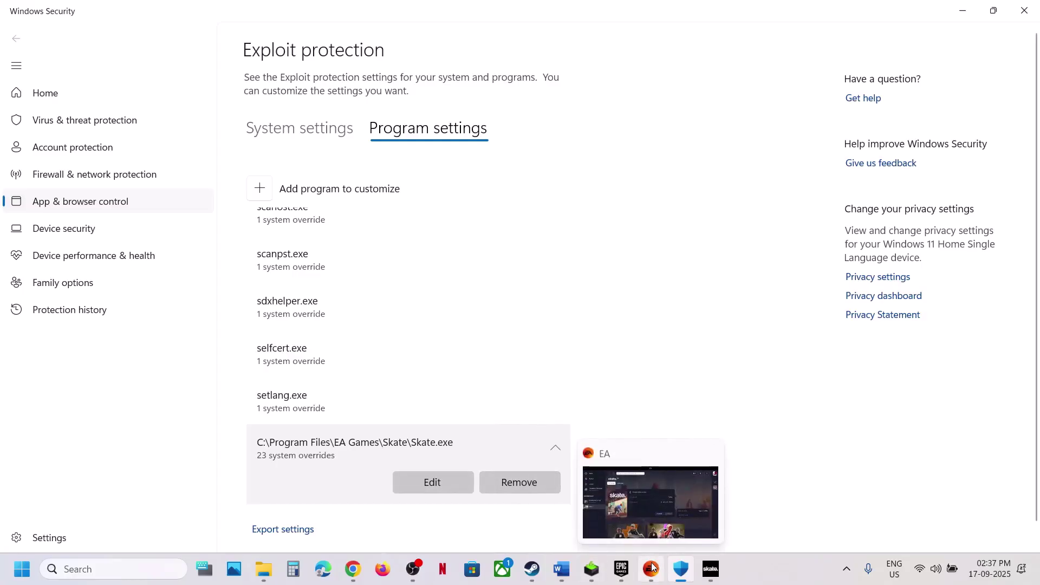
left_click(561, 569)
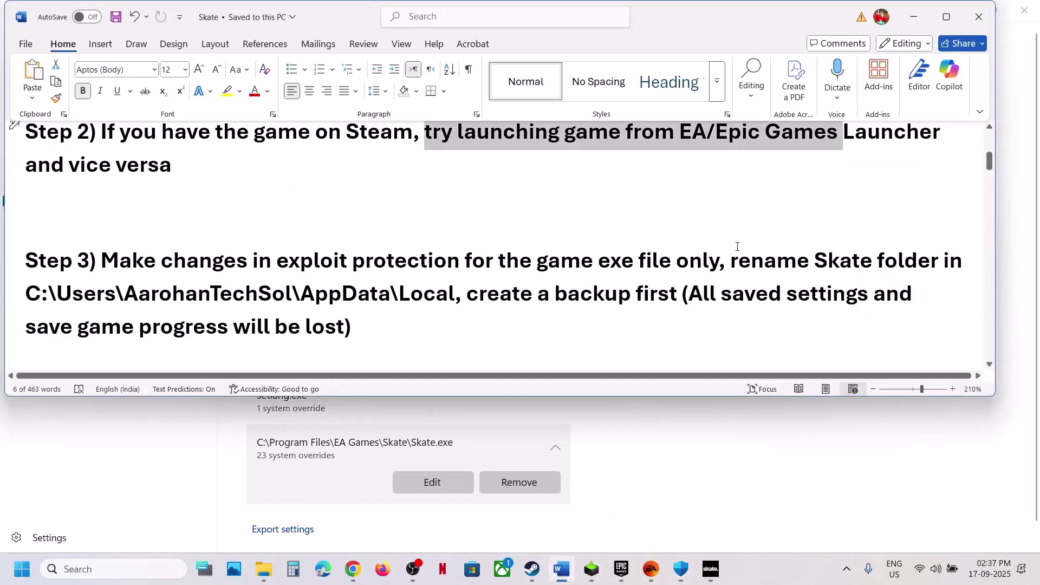
left_click_drag(786, 260, 465, 295)
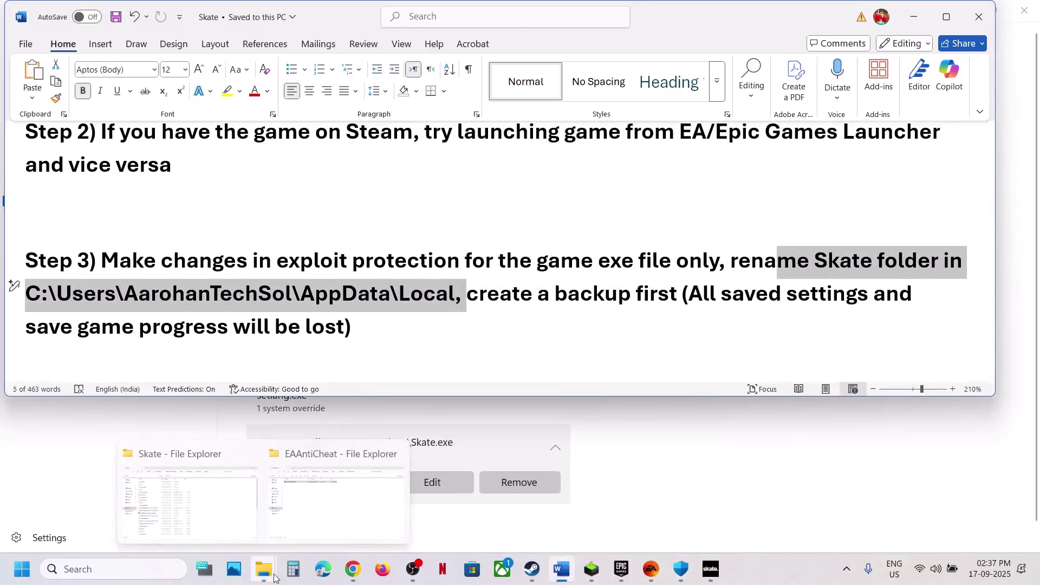
left_click_drag(691, 298, 340, 324)
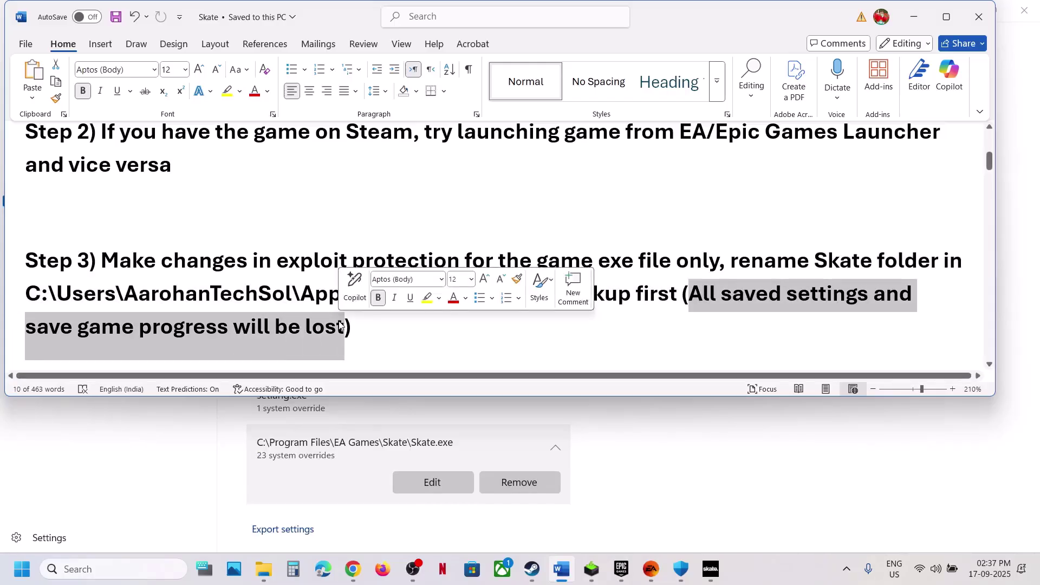
left_click(449, 338)
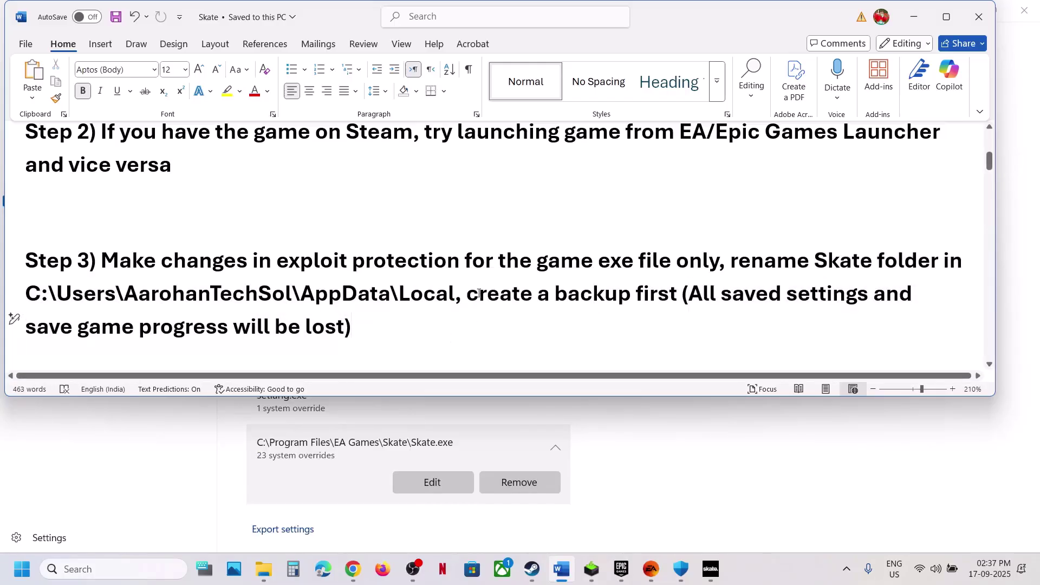
left_click_drag(467, 293, 659, 295)
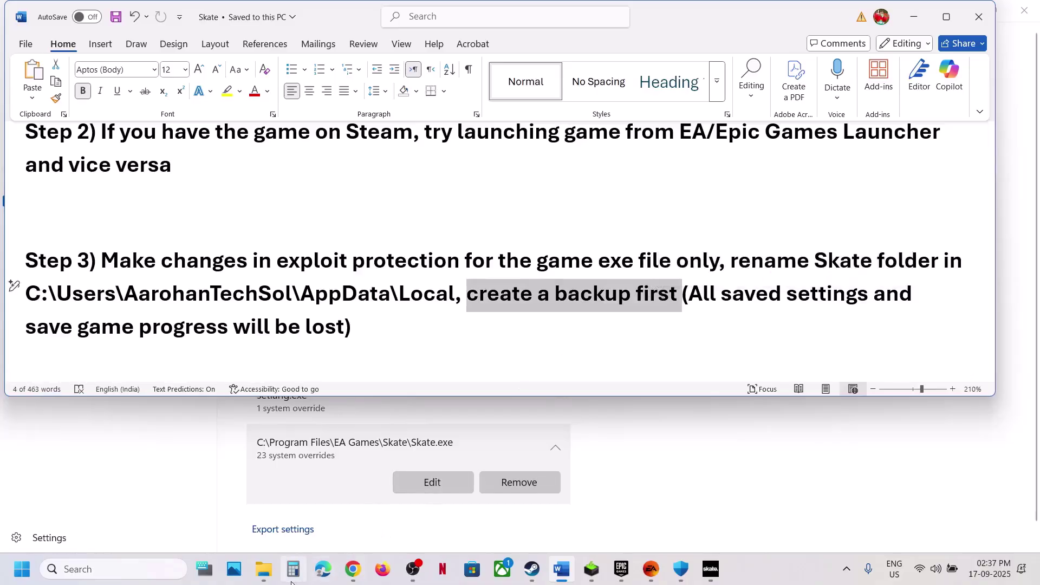
left_click(269, 578)
left_click(343, 523)
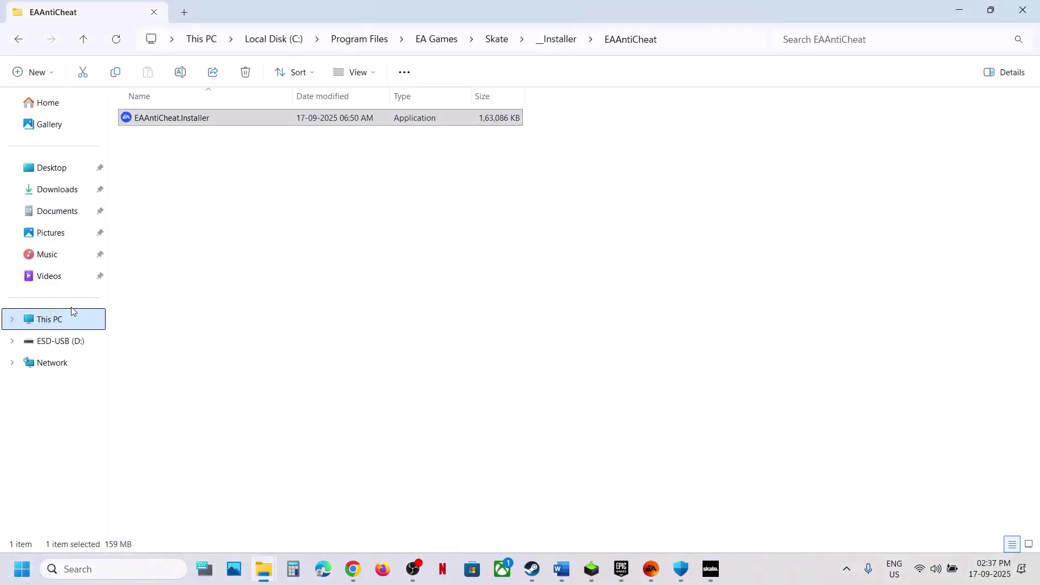
Browse from This PC through C:\Users to the user's AppData\Local folder.
left_click(69, 318)
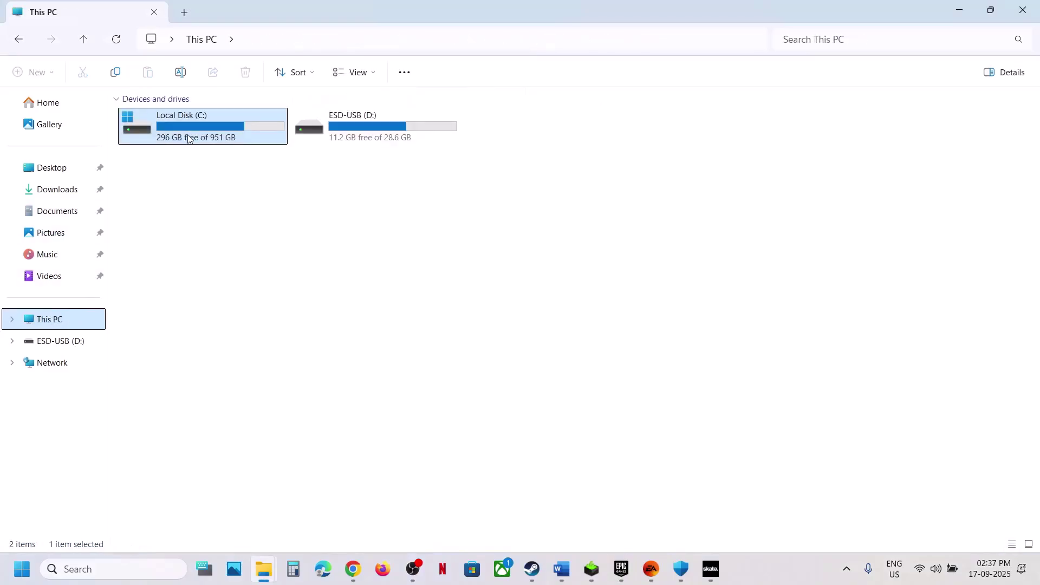
double_click(189, 139)
double_click(163, 356)
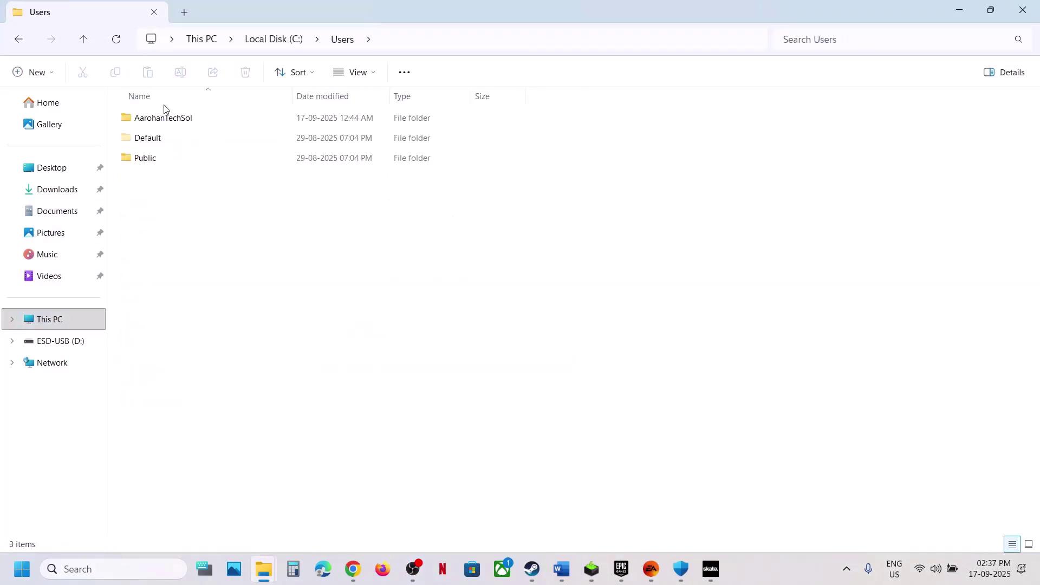
double_click(160, 119)
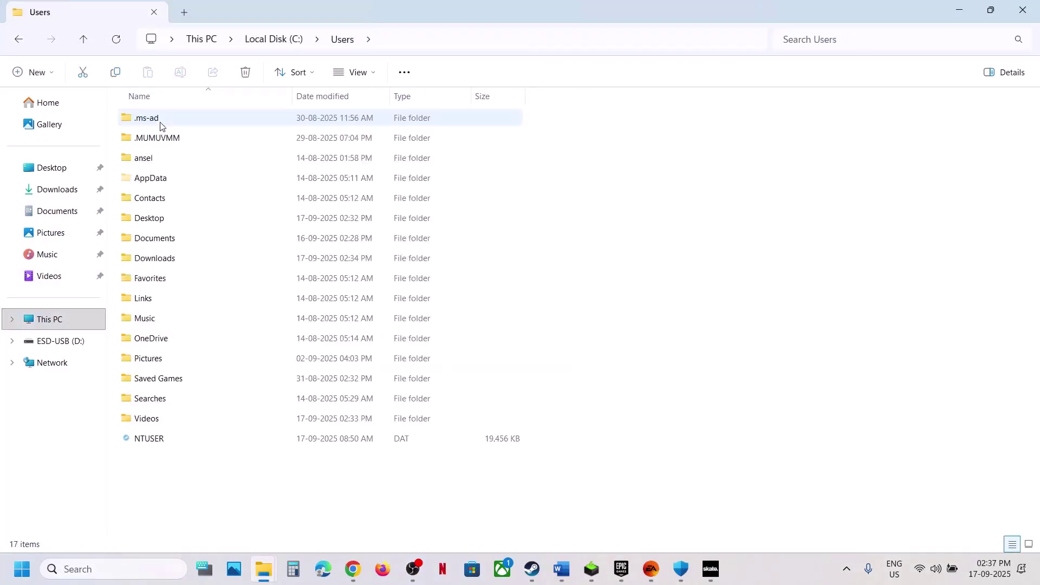
left_click(156, 182)
left_click(373, 74)
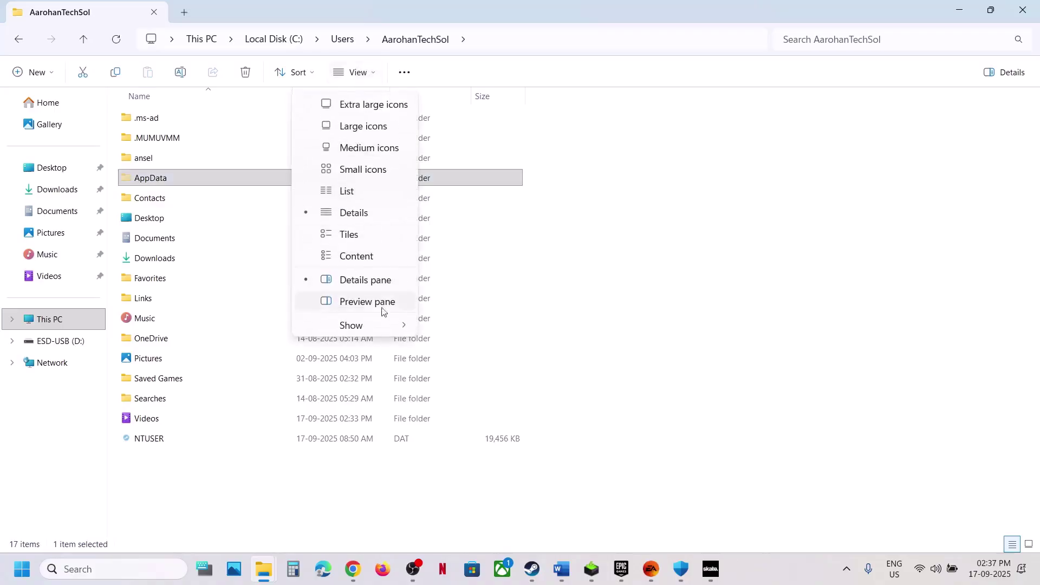
mouse_move(383, 325)
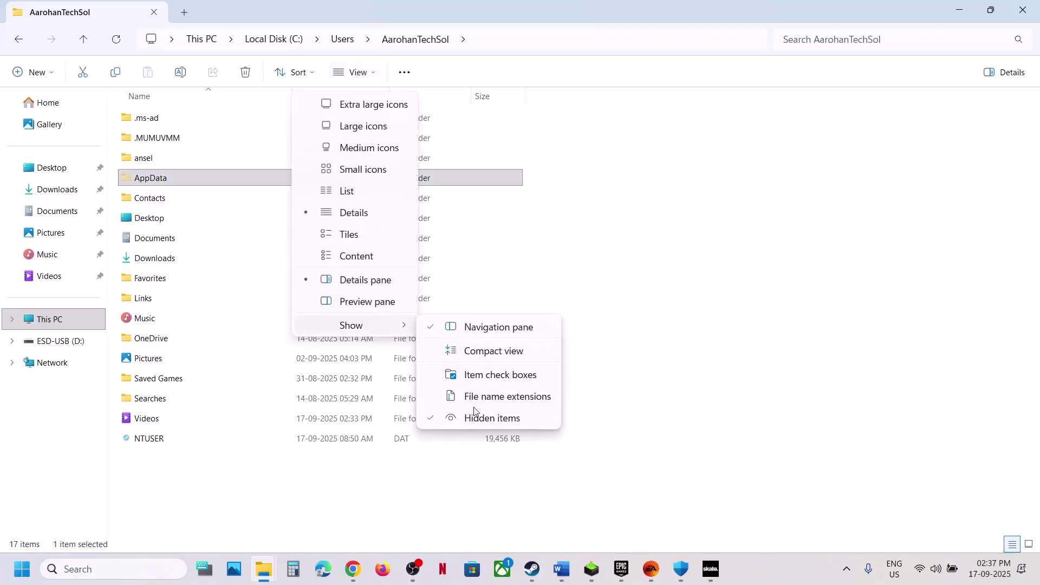
double_click(174, 174)
double_click(159, 122)
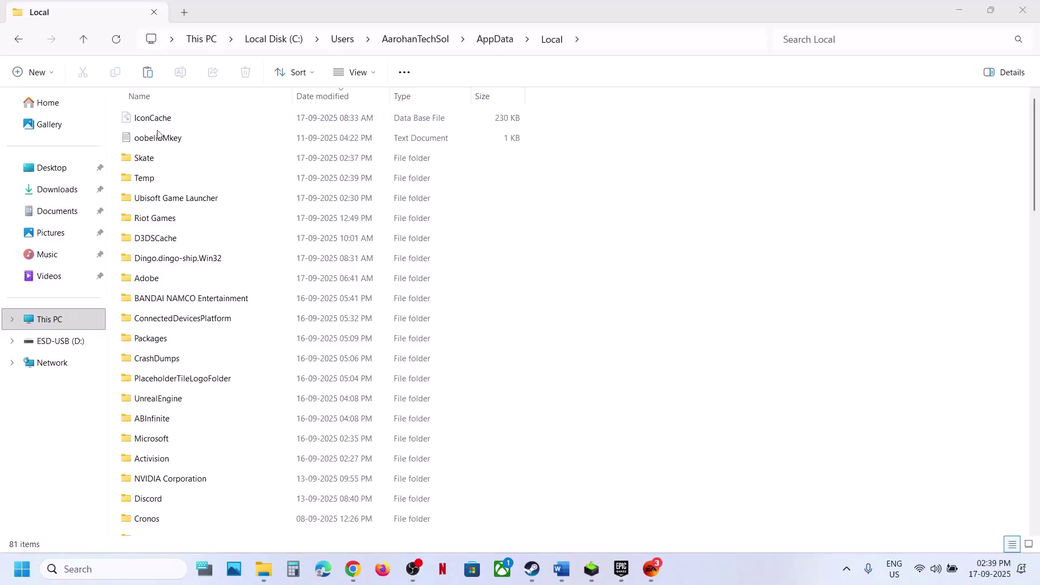
Copy the Skate folder and paste a backup of it on the desktop.
left_click(154, 159)
right_click(155, 160)
left_click(219, 179)
key("super+d")
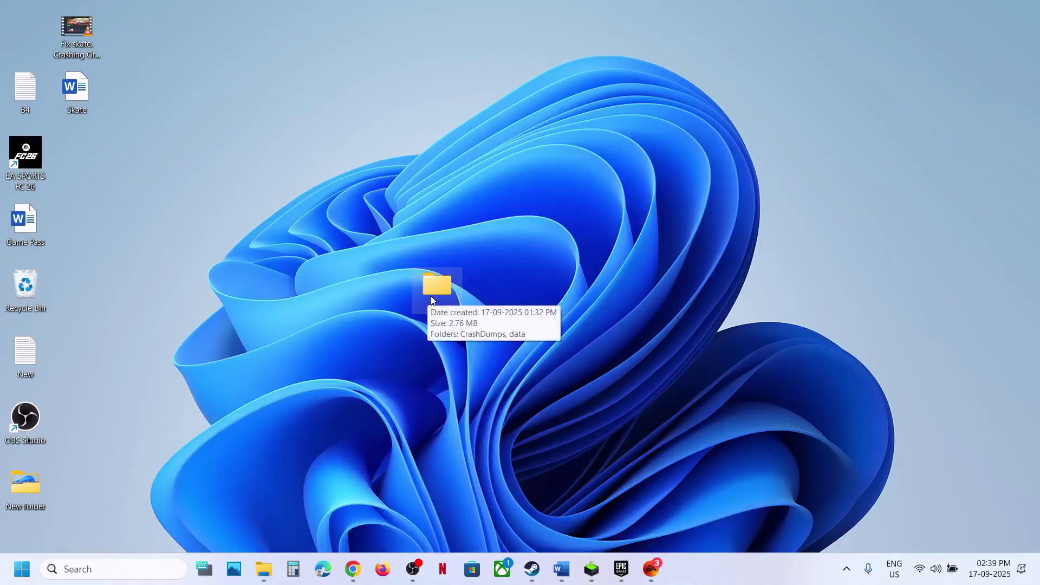
key("super+d")
Rename the AppData\Local Skate folder to Skate.old.
right_click(160, 162)
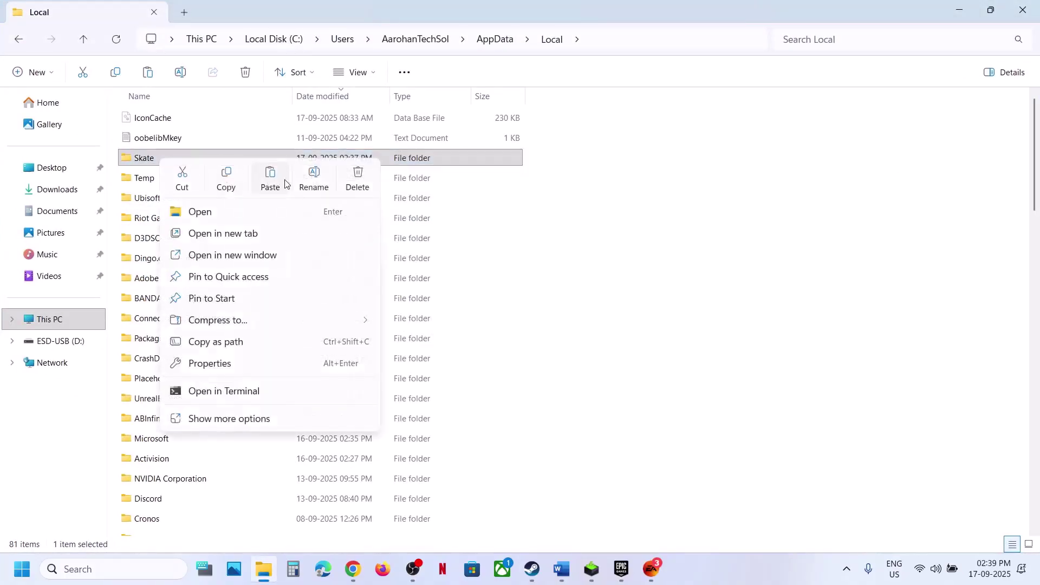
left_click(318, 182)
left_click(166, 158)
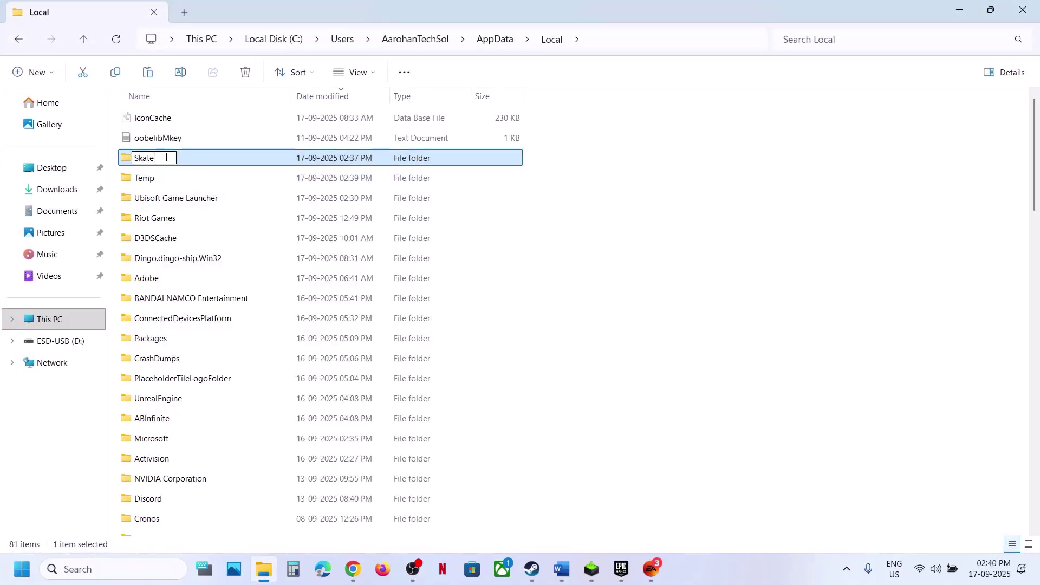
key("Return")
left_click(594, 439)
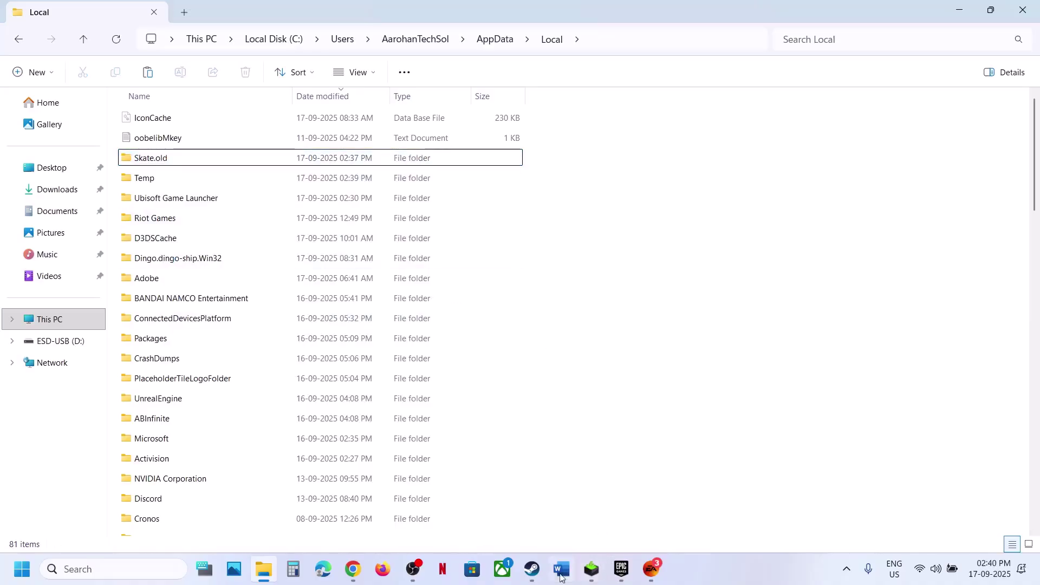
left_click(554, 557)
Maximize the Word notes at Step 4 and bring up Task Manager.
scroll(448, 348, "down", 8)
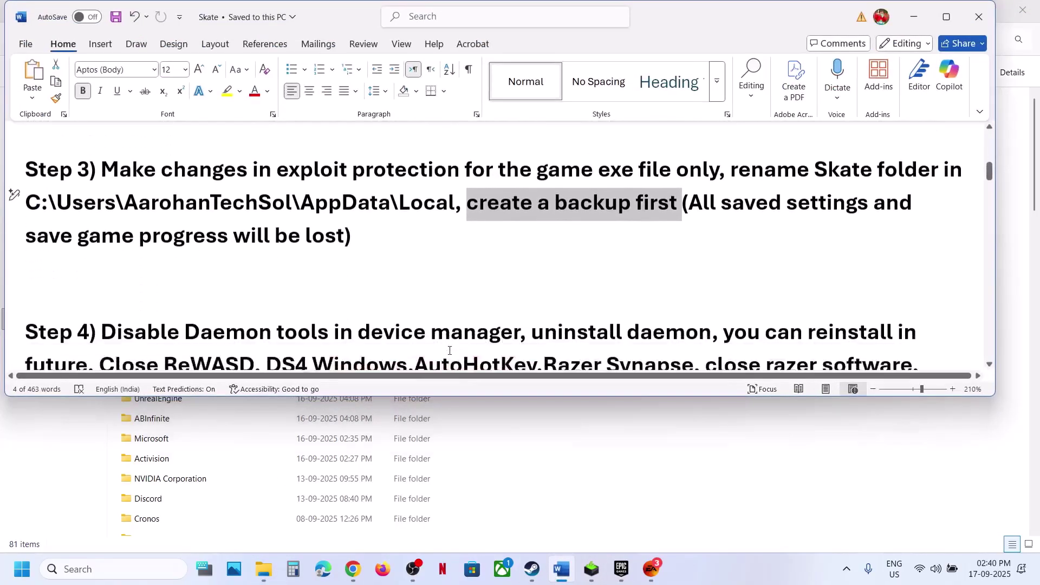
left_click(946, 17)
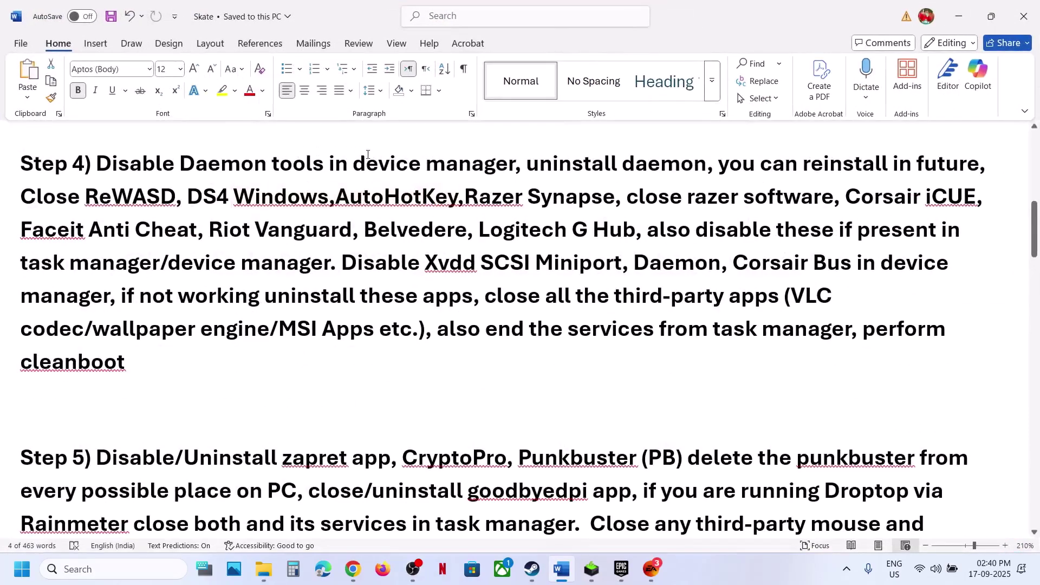
right_click(21, 569)
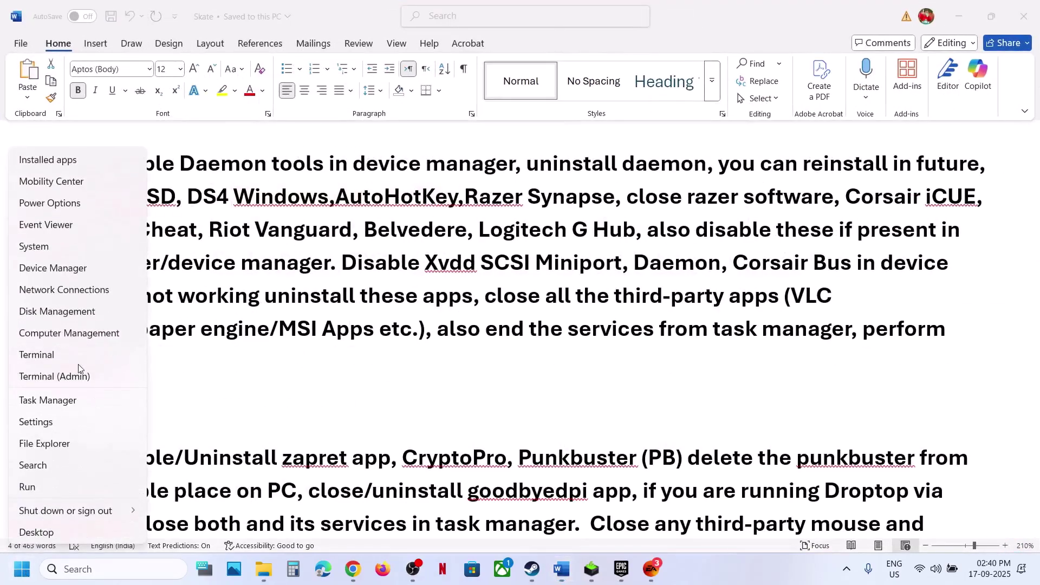
left_click(54, 407)
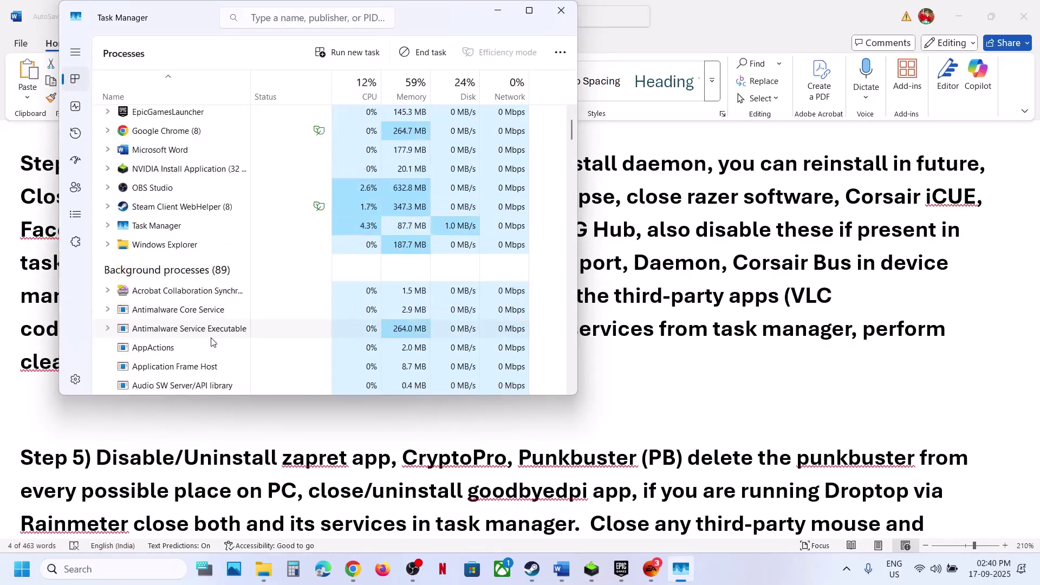
End the DAEMON Tools Shell Extension process and close Task Manager.
key("d")
scroll(196, 285, "down", 4)
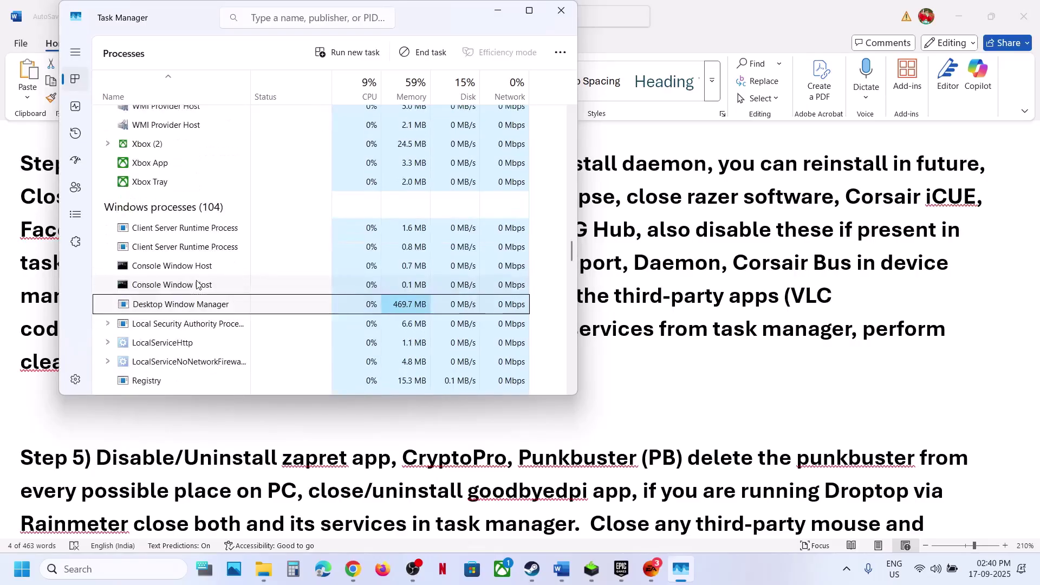
left_click(182, 303)
key("d")
scroll(190, 282, "up", 2)
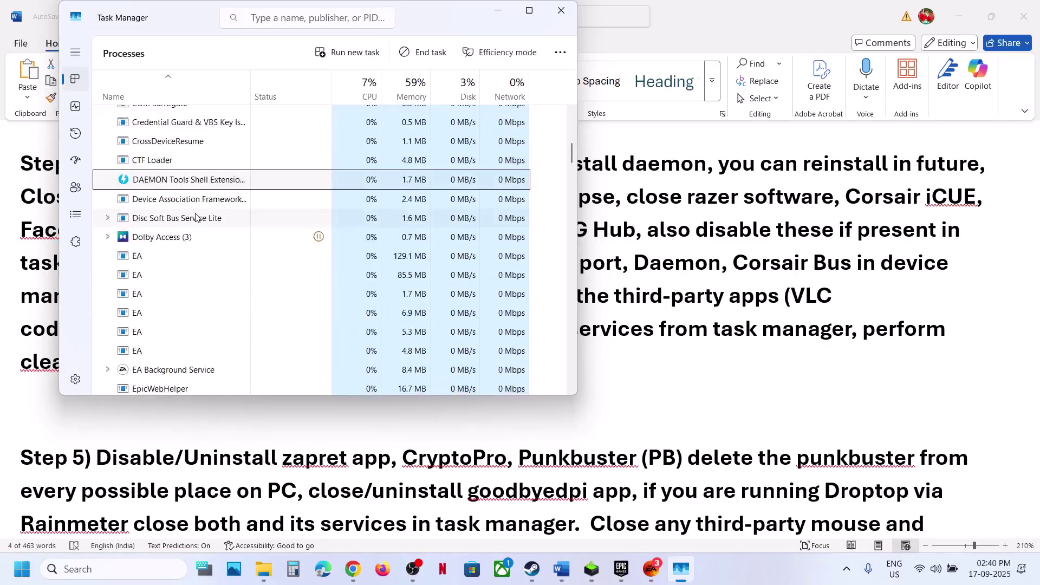
right_click(193, 200)
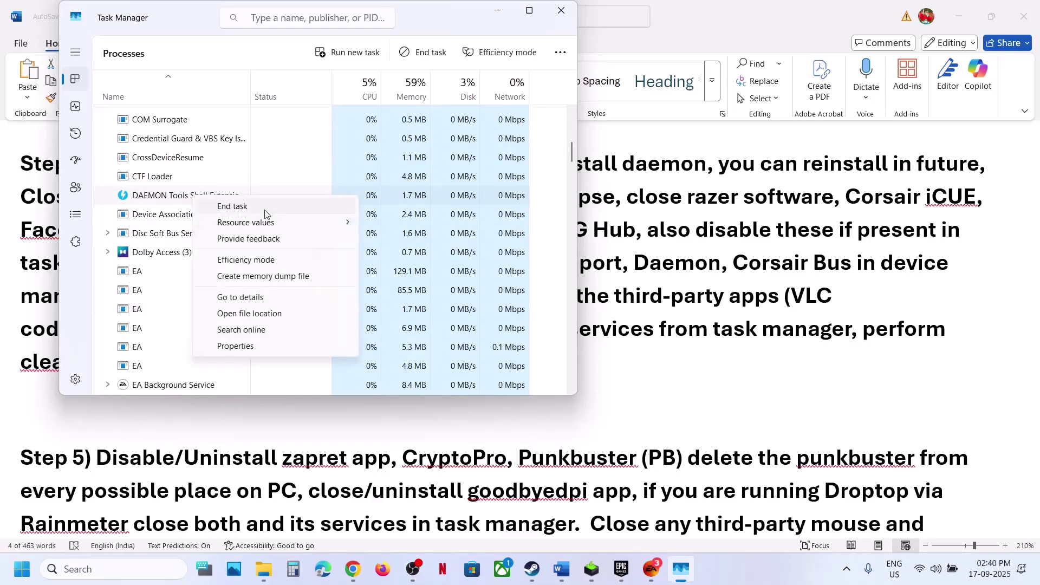
left_click(265, 209)
left_click(561, 10)
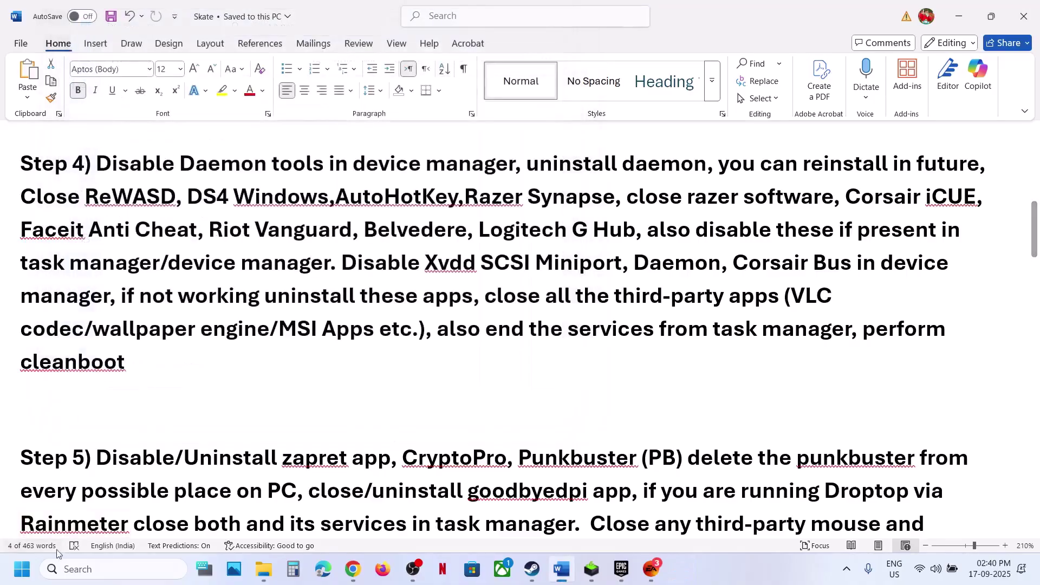
right_click(22, 569)
left_click(63, 274)
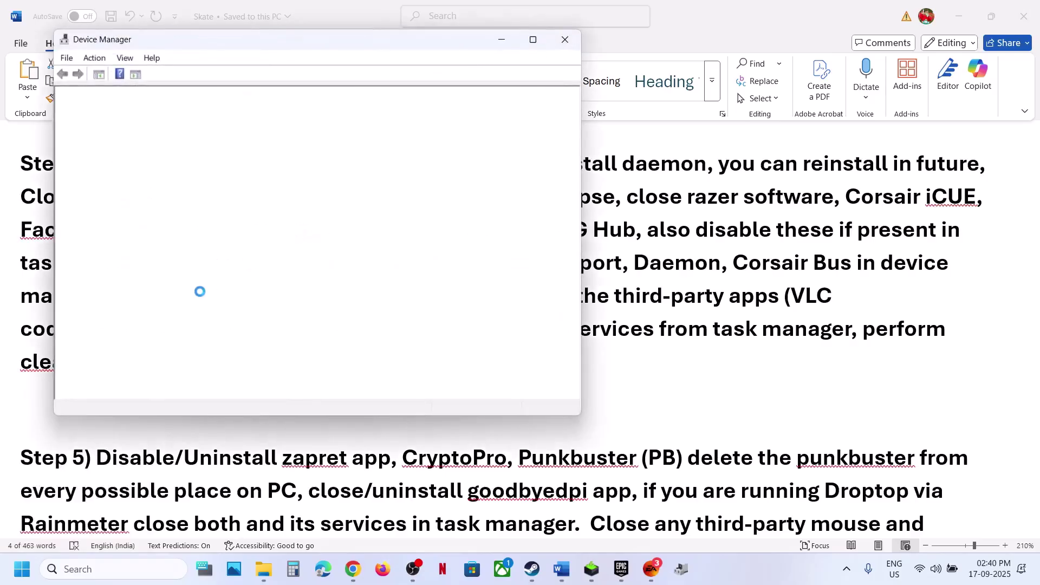
scroll(201, 296, "down", 5)
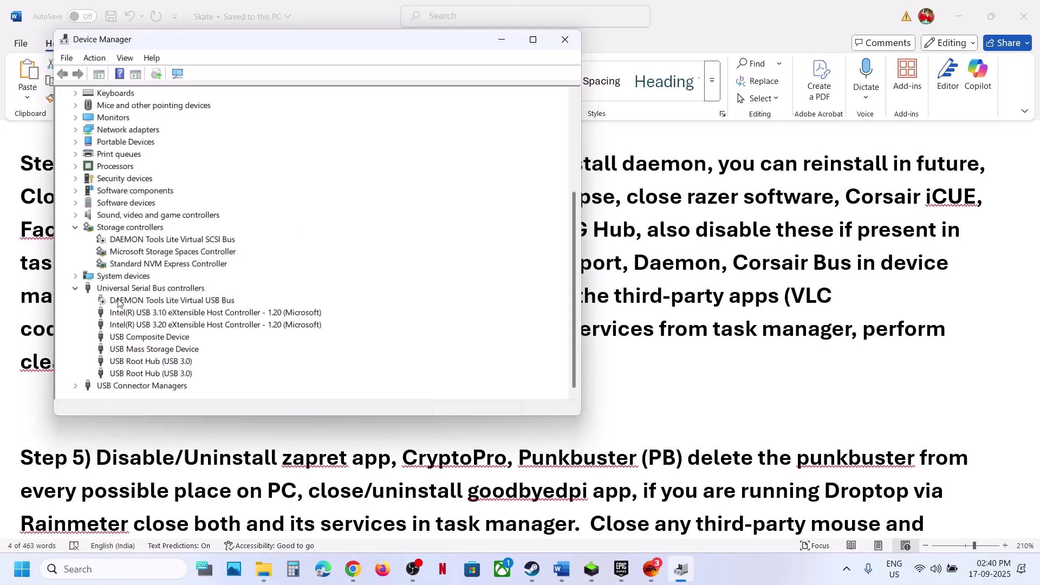
left_click(137, 242)
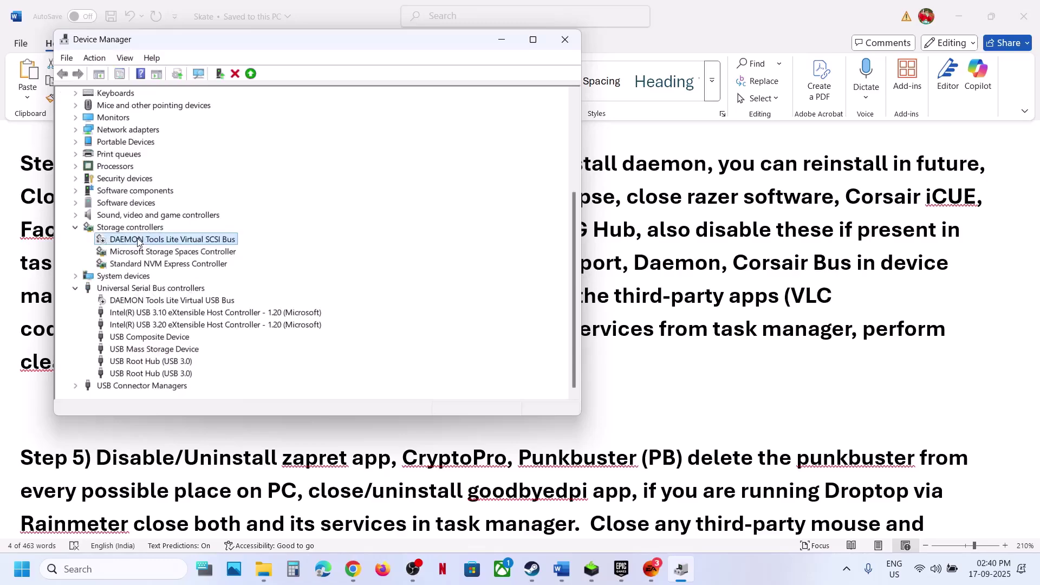
right_click(137, 241)
left_click(128, 304)
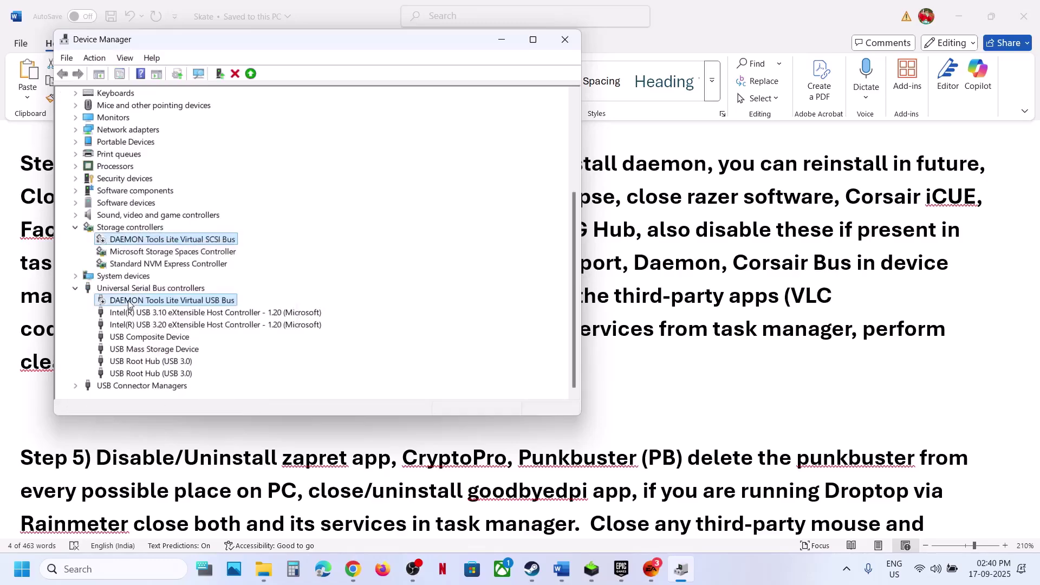
left_click(501, 40)
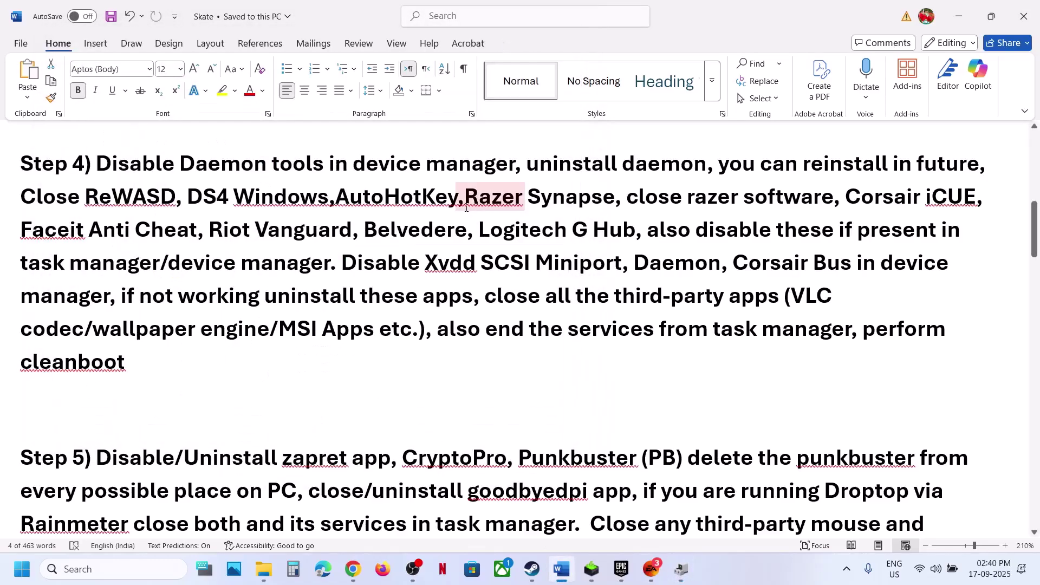